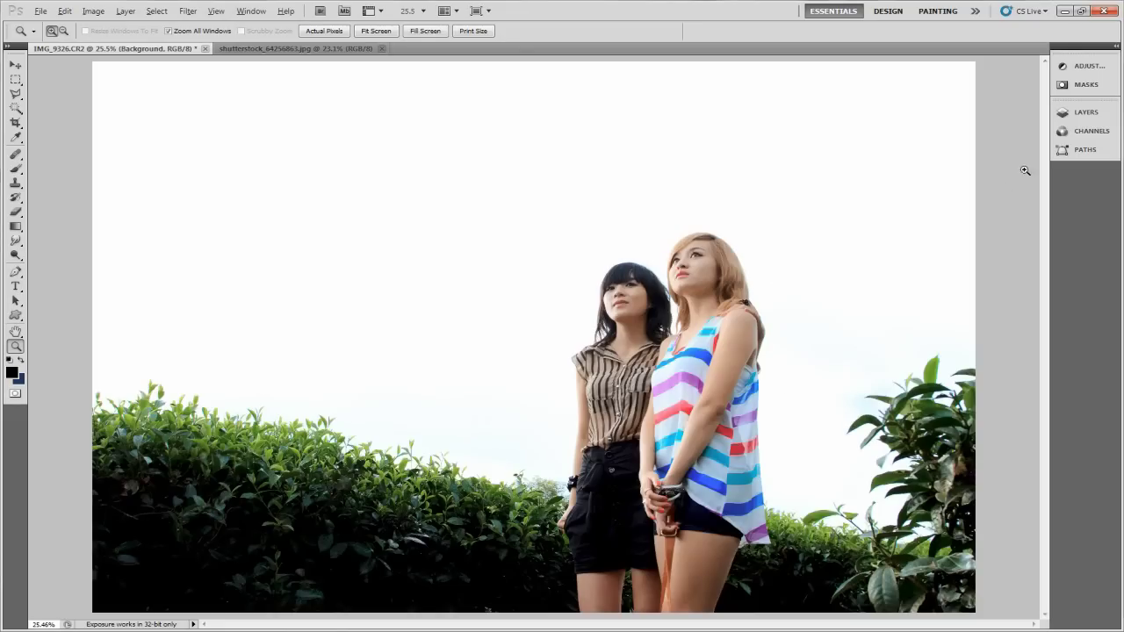
# Turn on Layer 2 to preview the blue cloudy sky behind the two women
pyautogui.click(1078, 113)
pyautogui.click(909, 160)
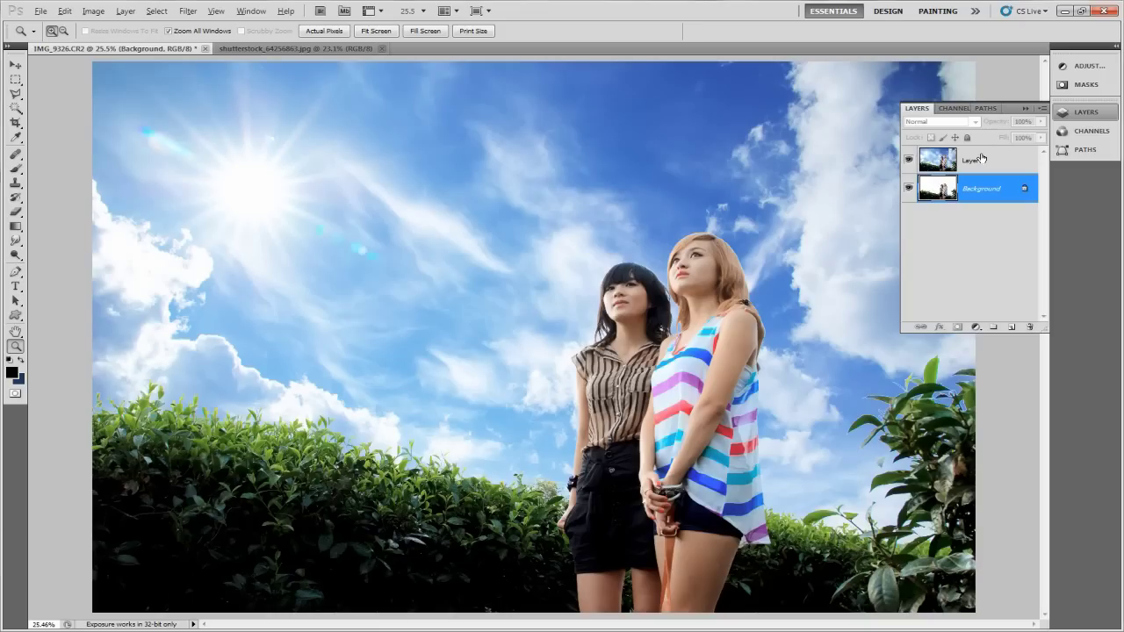
pyautogui.click(1025, 108)
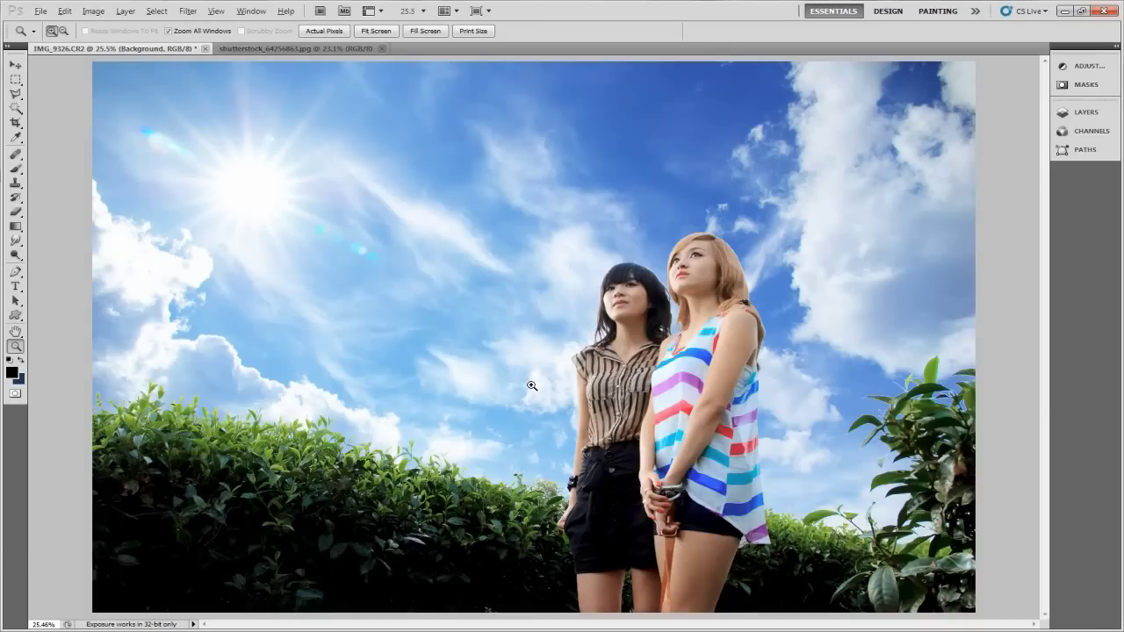
# Delete the preview sky layer, Layer 2
pyautogui.click(1086, 111)
pyautogui.click(917, 161)
pyautogui.press('Delete')
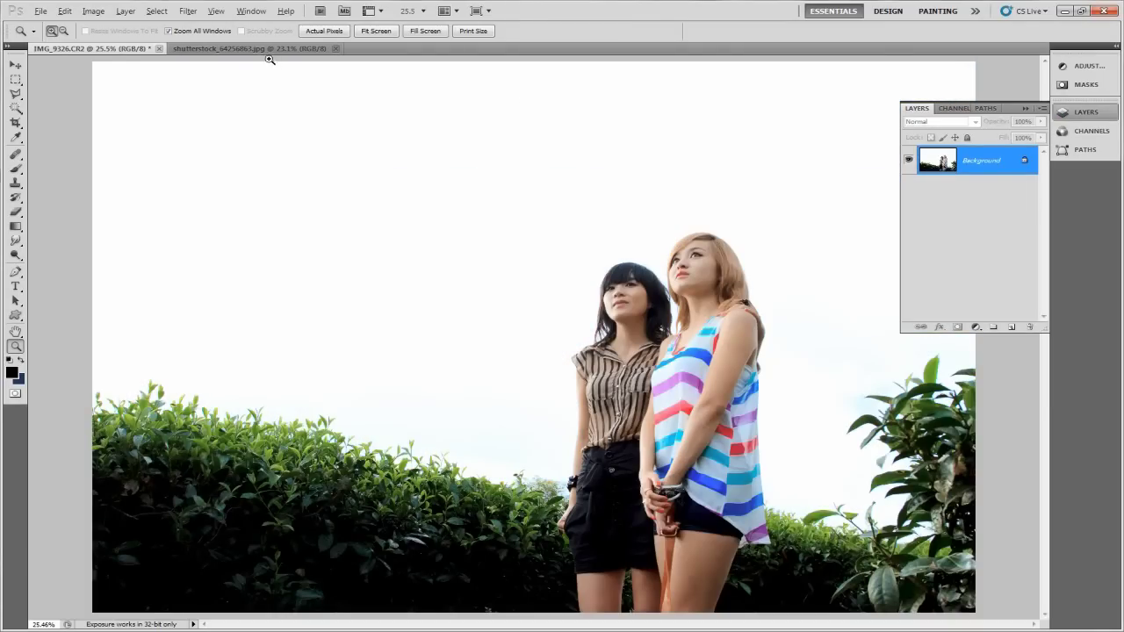
# Select all of the cloudy sky image shutterstock_64256863.jpg and copy it
pyautogui.click(268, 49)
pyautogui.rightClick(409, 205)
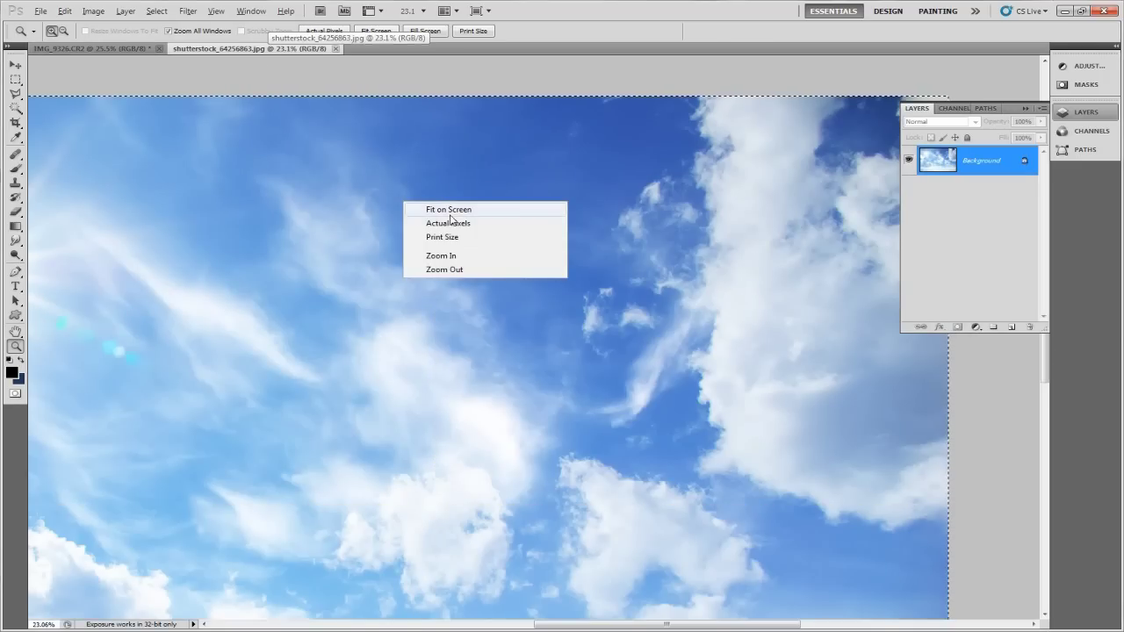
pyautogui.click(456, 215)
pyautogui.hotkey('ctrl', 'd')
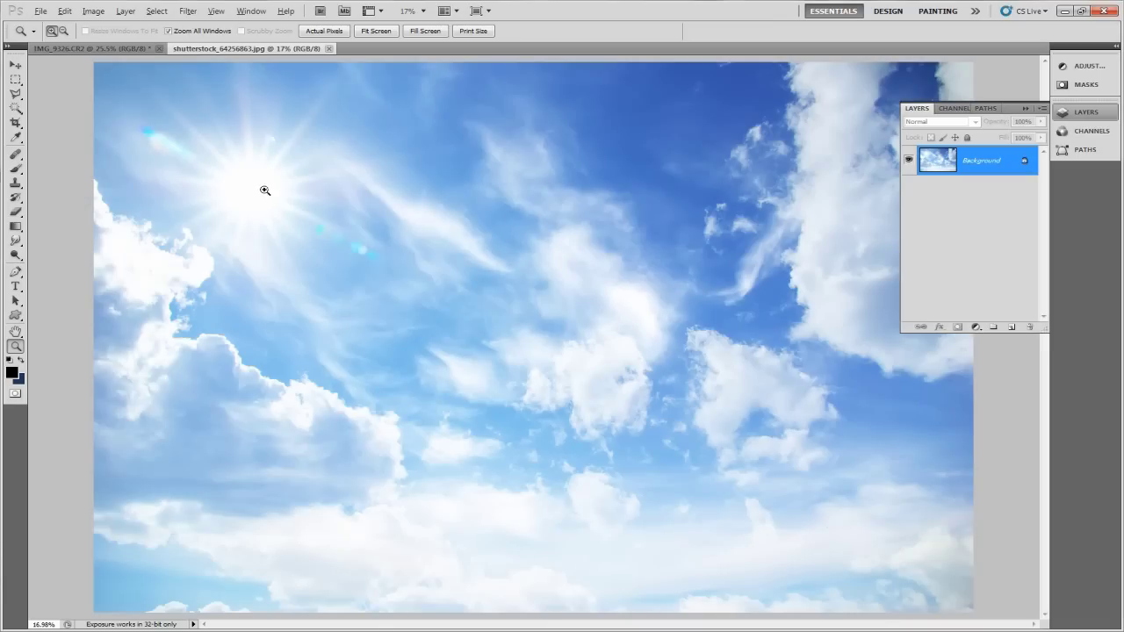
pyautogui.click(156, 11)
pyautogui.click(161, 23)
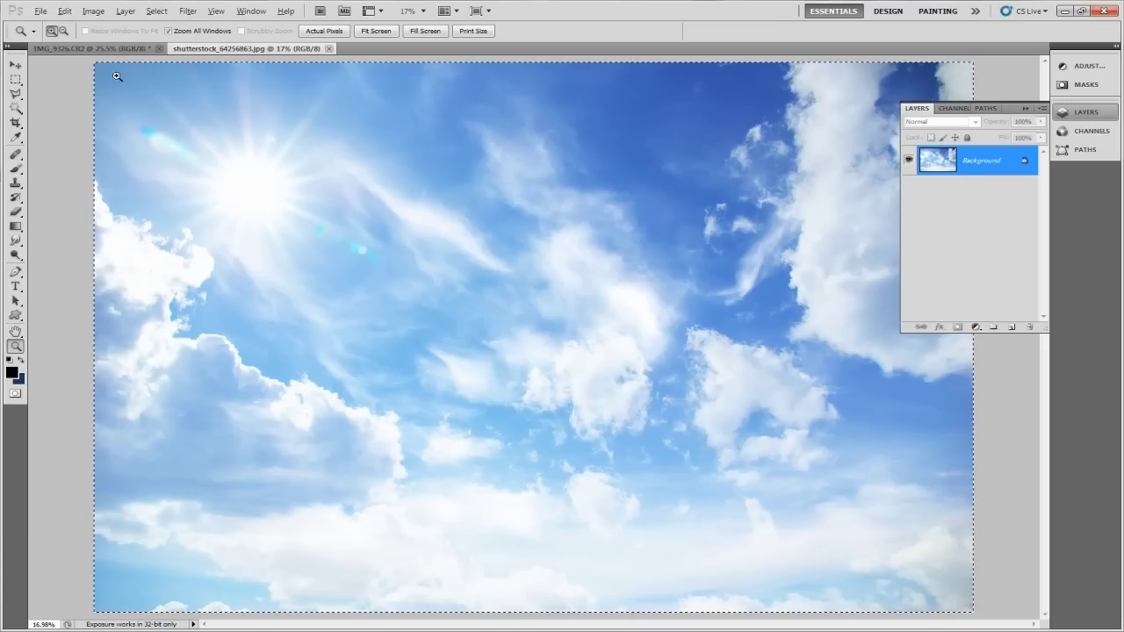
pyautogui.click(64, 10)
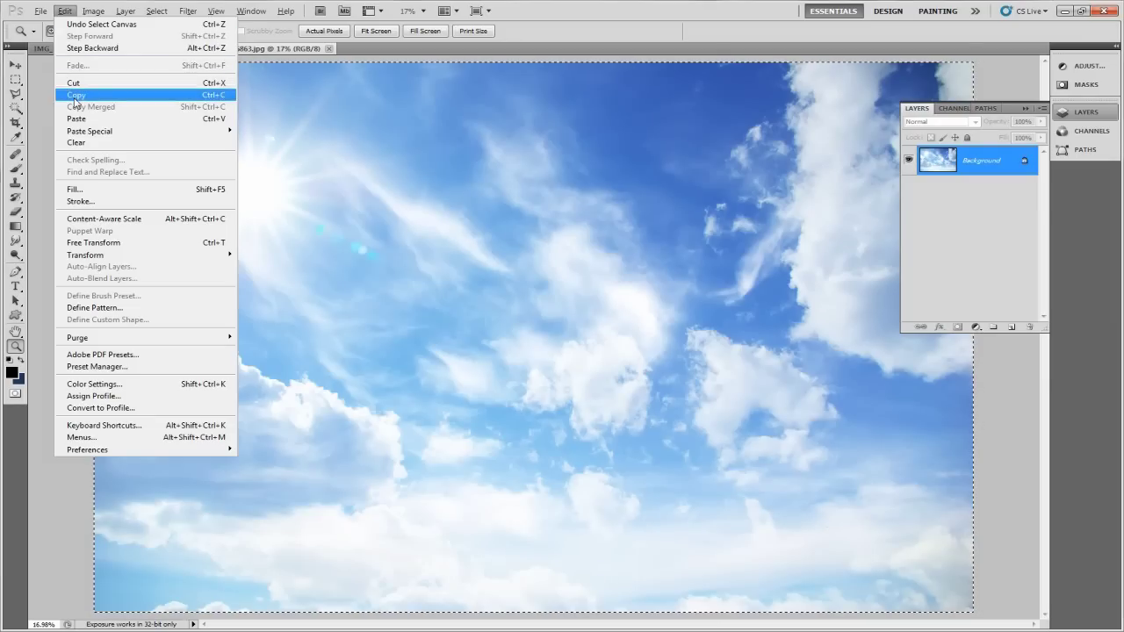
pyautogui.click(74, 90)
# Paste the sky into IMG_9326 as Layer 1 and zoom out to see its extent
pyautogui.click(101, 49)
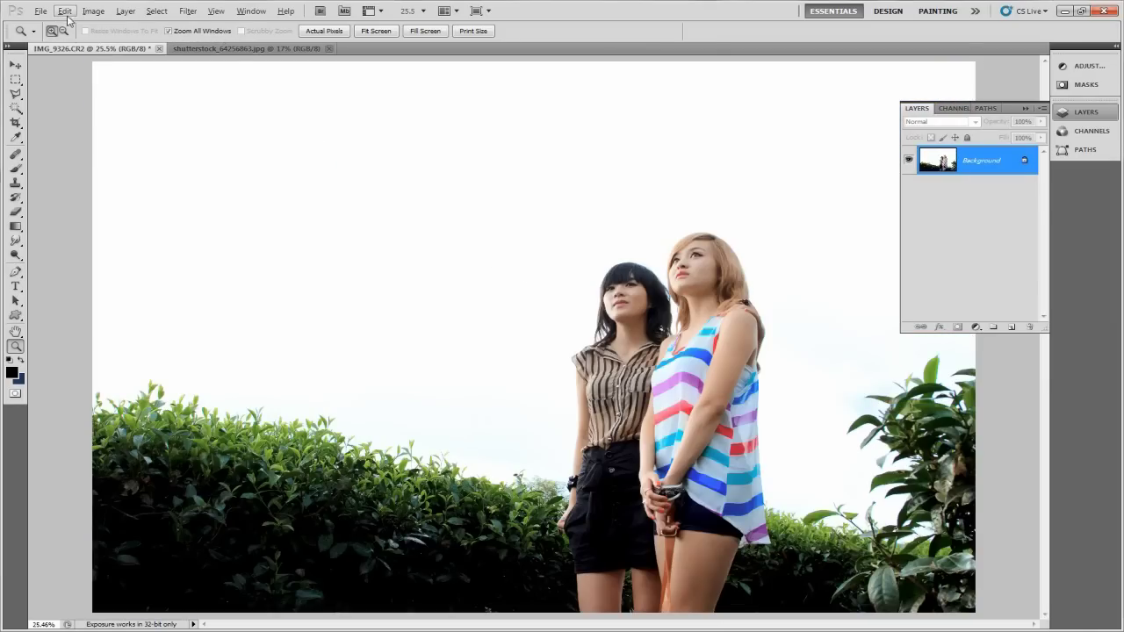
pyautogui.click(64, 10)
pyautogui.click(77, 119)
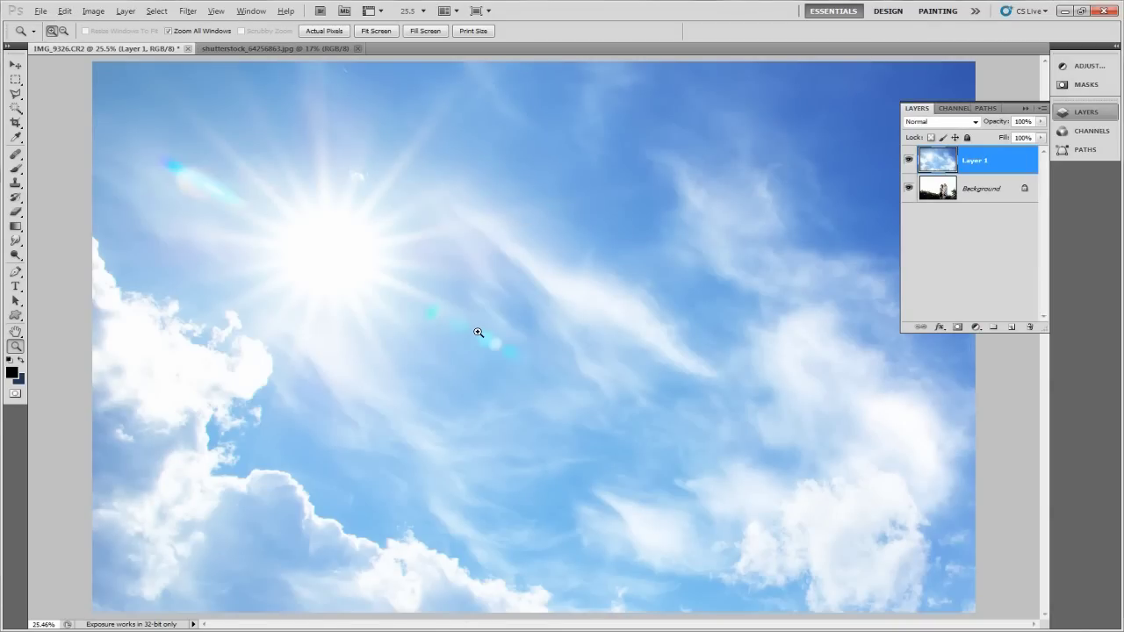
pyautogui.keyDown('alt'); pyautogui.click(386, 246); pyautogui.keyUp('alt')
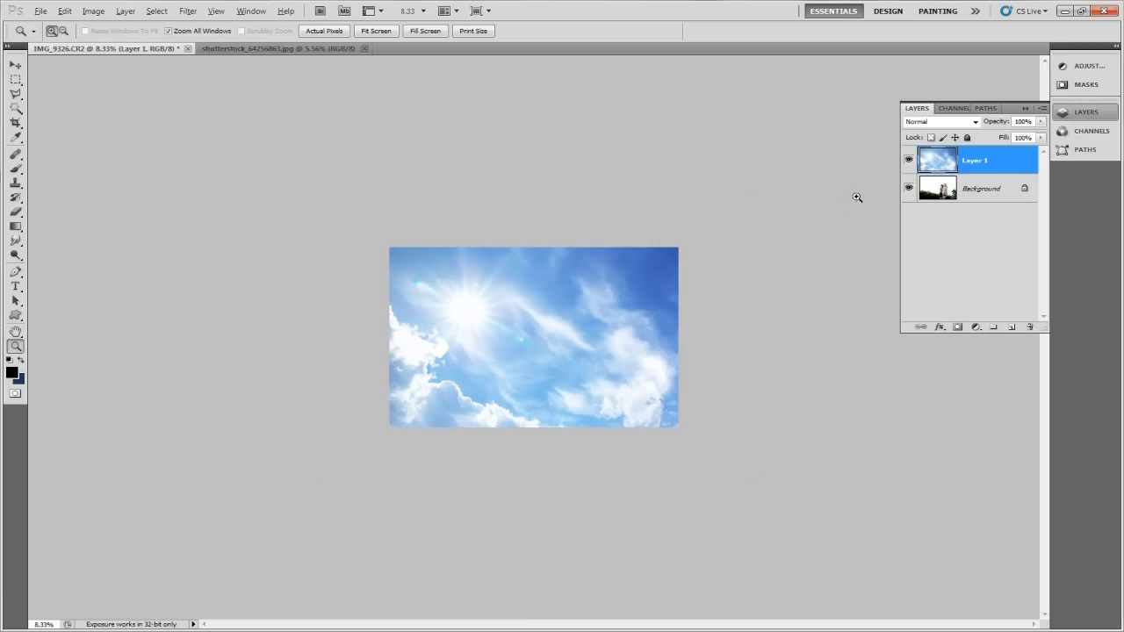
# Scale the pasted sky layer down to 67% and fit the portrait on screen
pyautogui.hotkey('ctrl', 't')
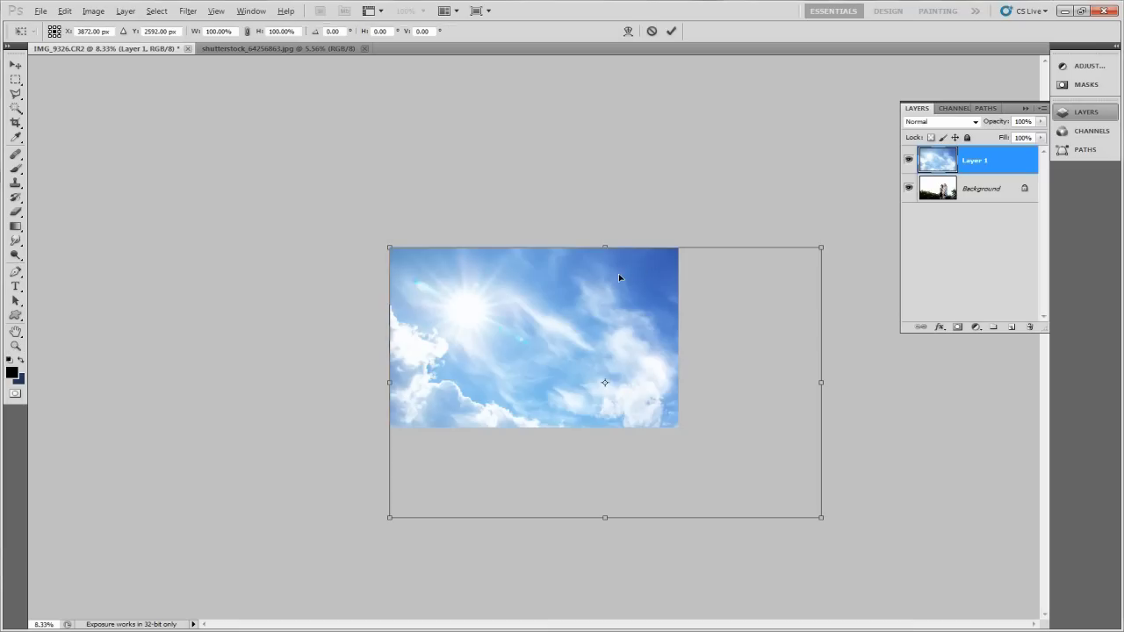
pyautogui.moveTo(819, 517); pyautogui.dragTo(679, 429)
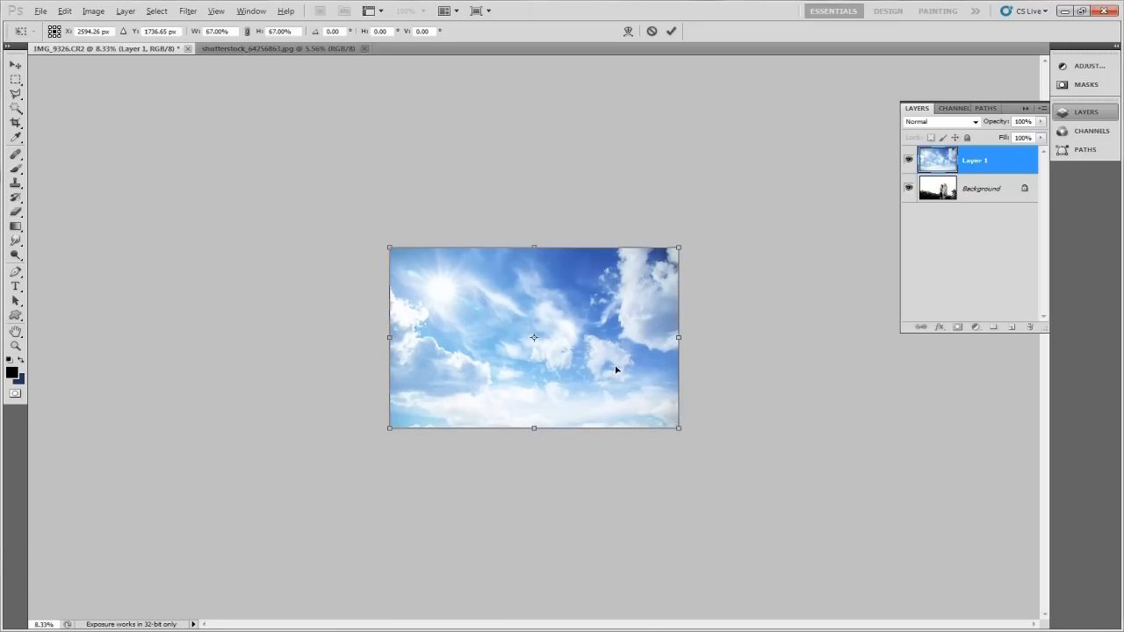
pyautogui.press('z')
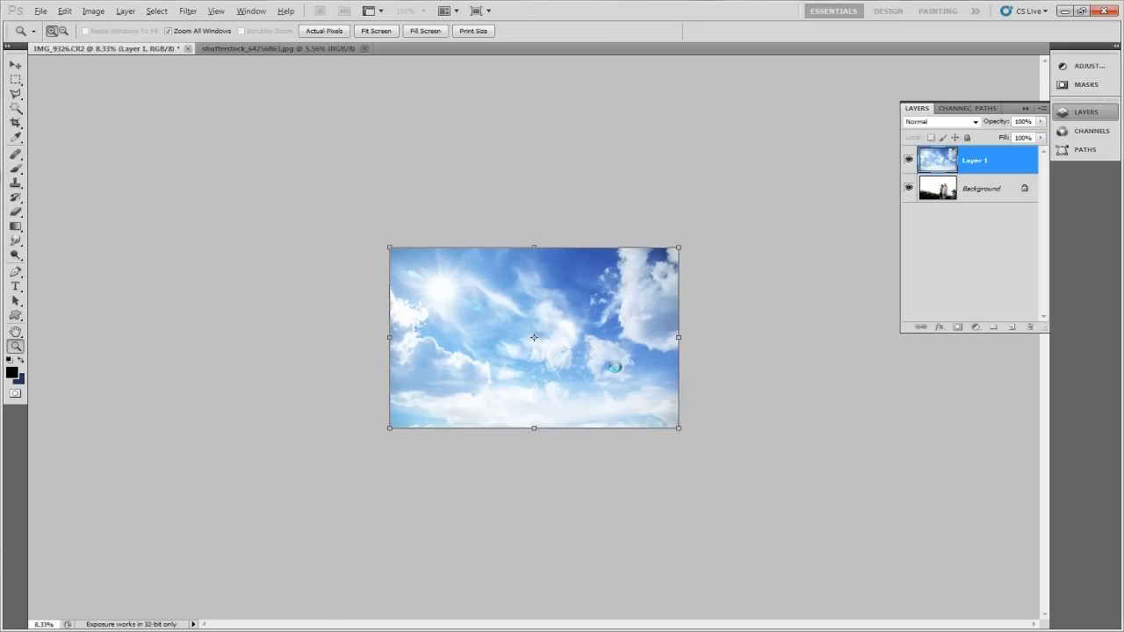
pyautogui.rightClick(551, 292)
pyautogui.click(590, 301)
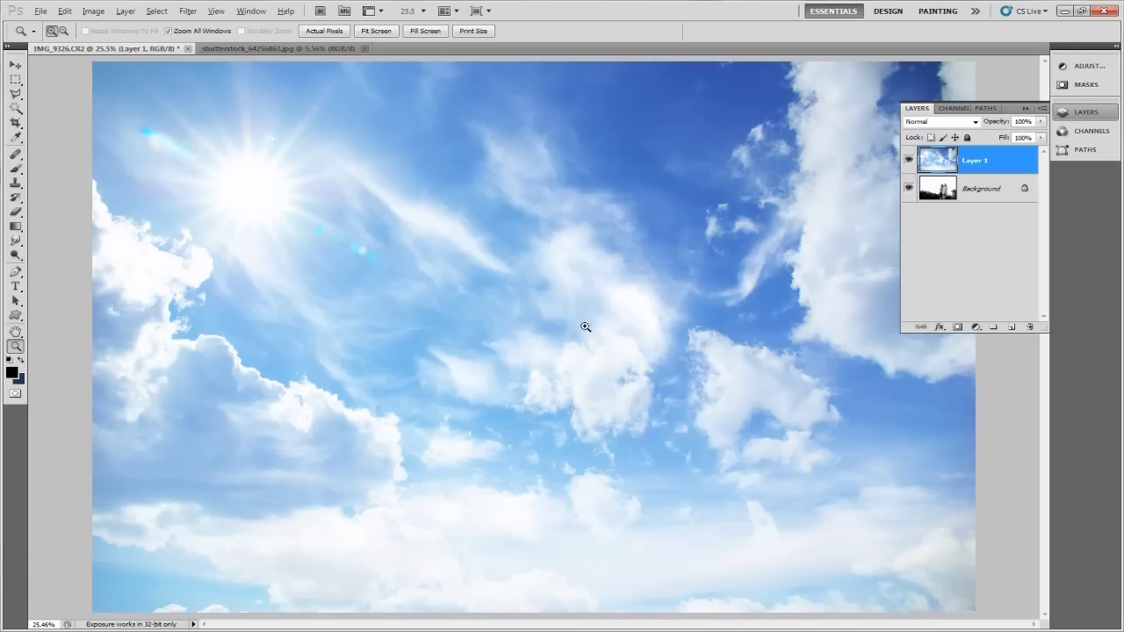
# Lower Layer 1's opacity to about 57%, hide it, and select Background
pyautogui.click(1041, 121)
pyautogui.moveTo(1003, 139); pyautogui.dragTo(1012, 138)
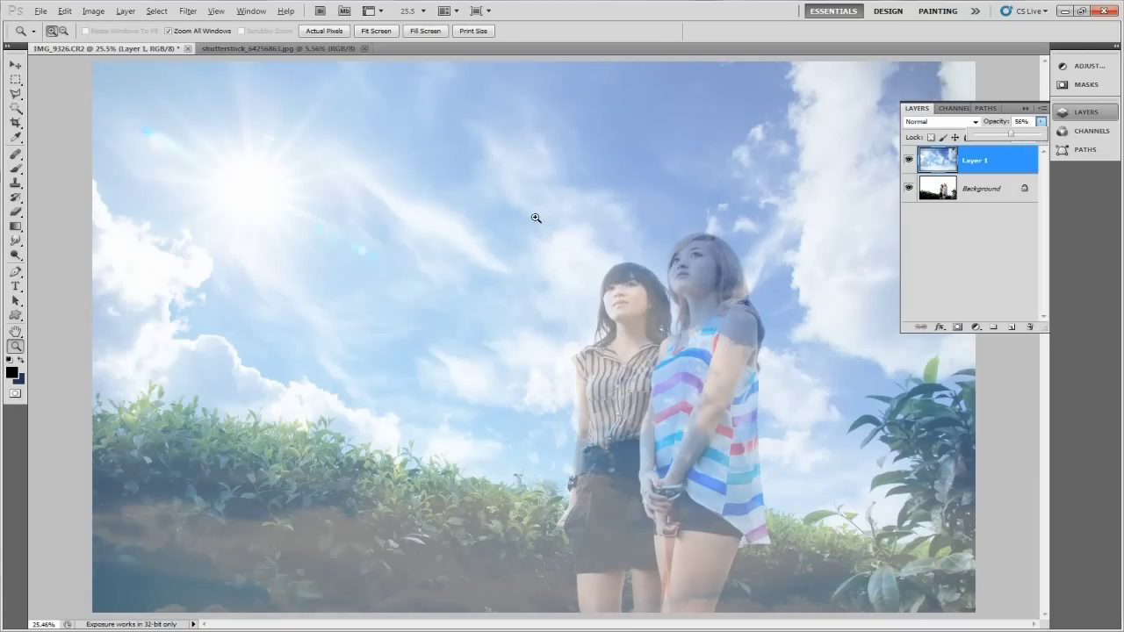
pyautogui.click(909, 160)
pyautogui.click(937, 188)
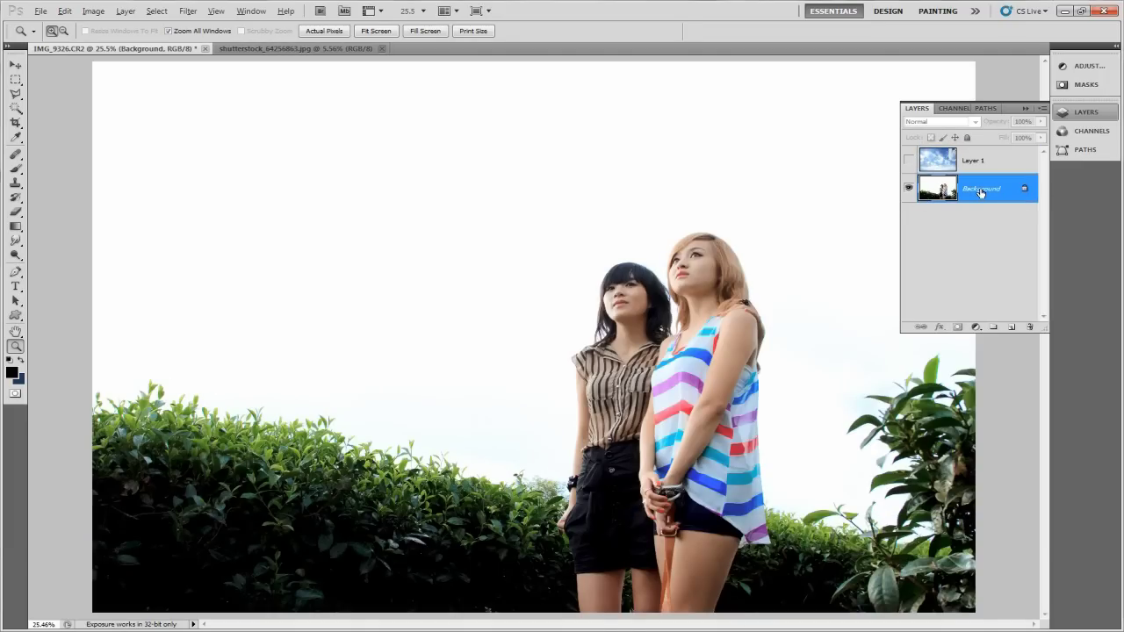
# Duplicate Background above the sky layer and restore visible Layer 1 to 100% opacity
pyautogui.hotkey('ctrl', 'j')
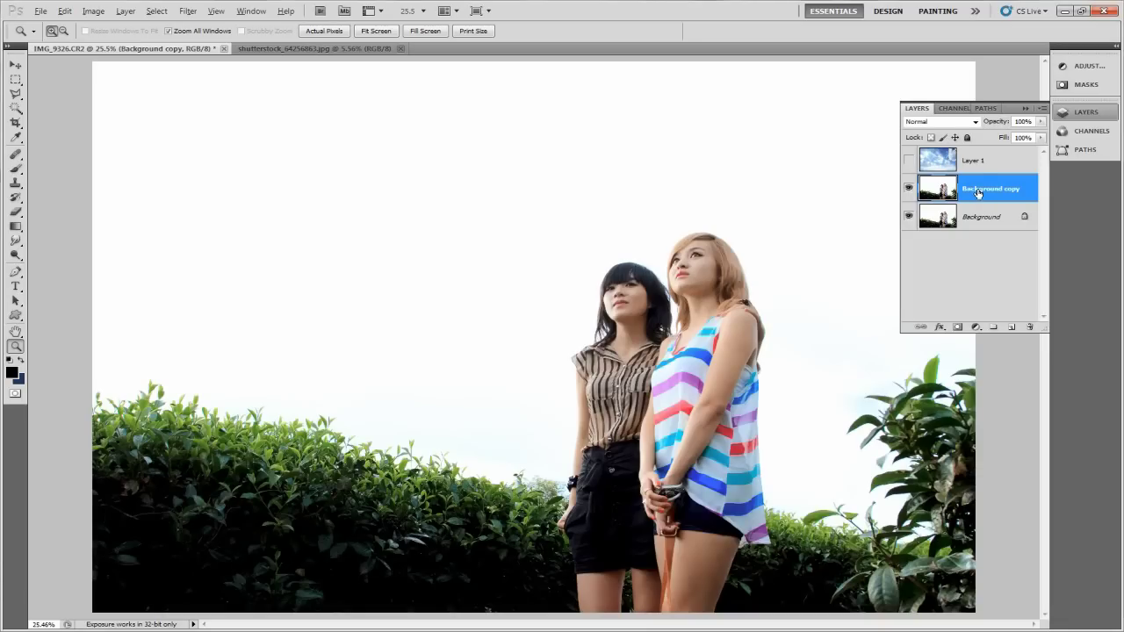
pyautogui.moveTo(977, 193); pyautogui.dragTo(982, 152)
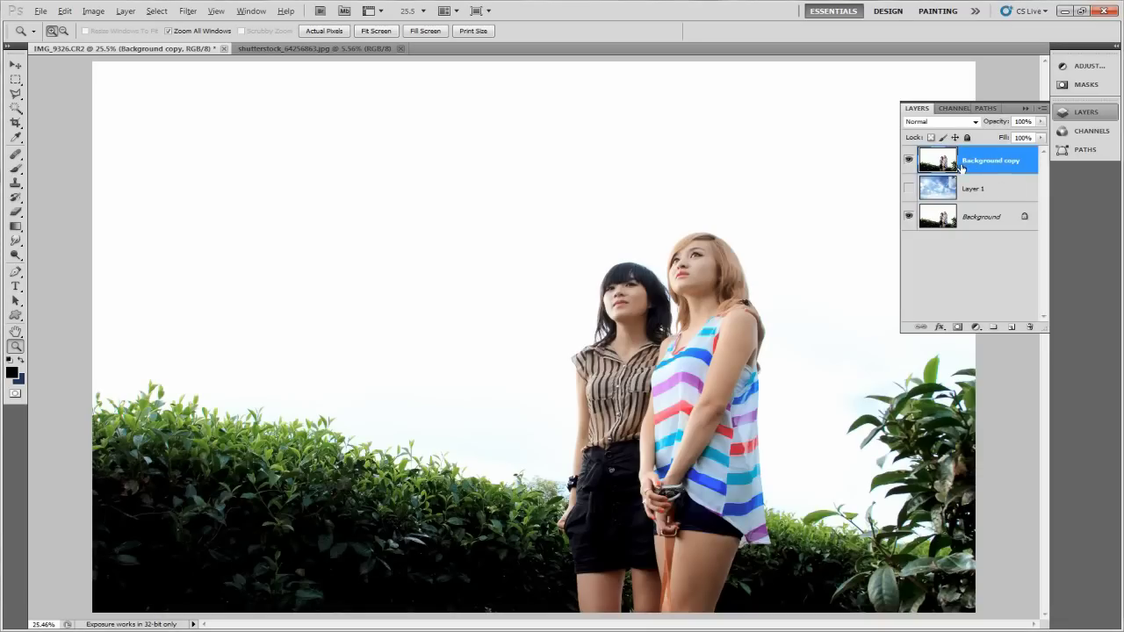
pyautogui.click(910, 189)
pyautogui.click(983, 195)
pyautogui.click(1040, 121)
pyautogui.moveTo(1014, 139); pyautogui.dragTo(1040, 141)
pyautogui.click(979, 160)
# Try a Blend If highlight change on Background copy, then cancel it
pyautogui.click(940, 327)
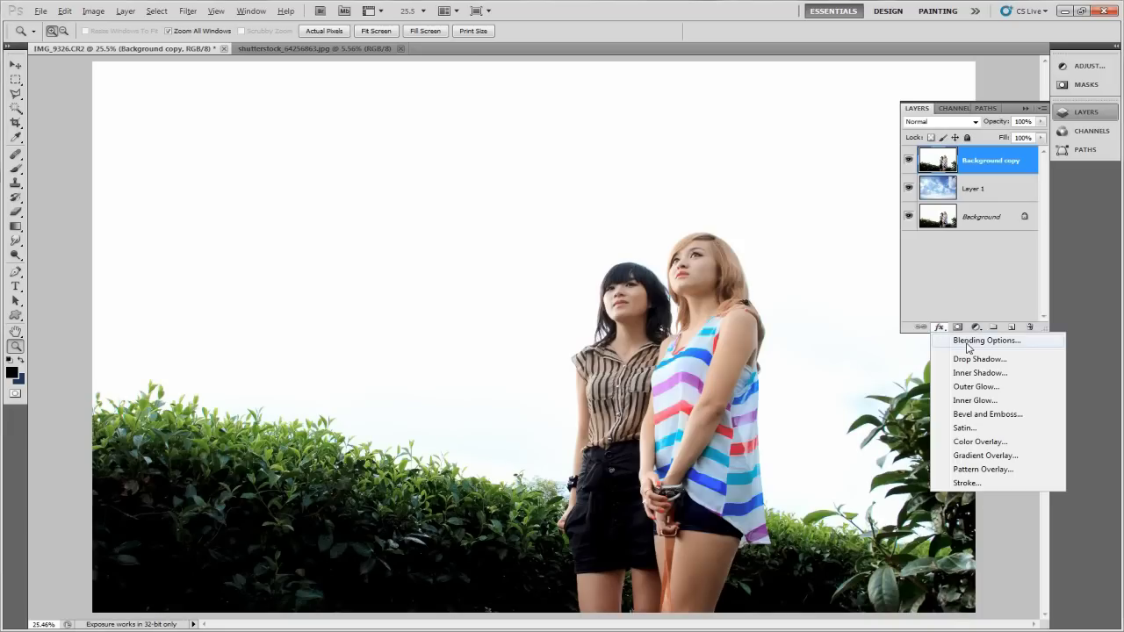
pyautogui.click(950, 340)
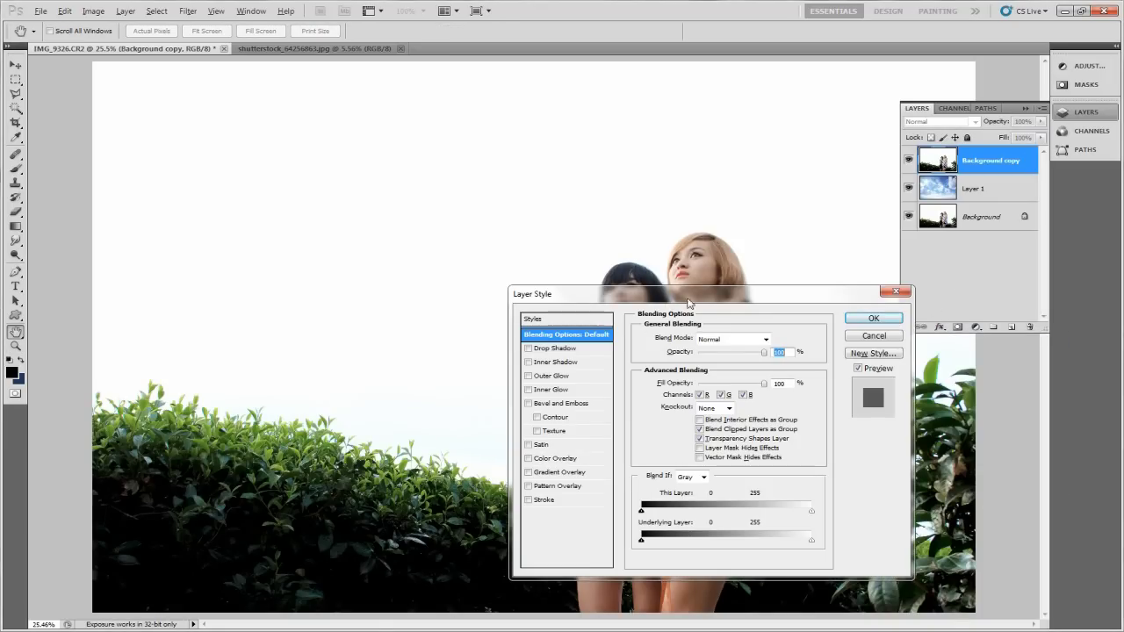
pyautogui.moveTo(689, 303); pyautogui.dragTo(348, 188)
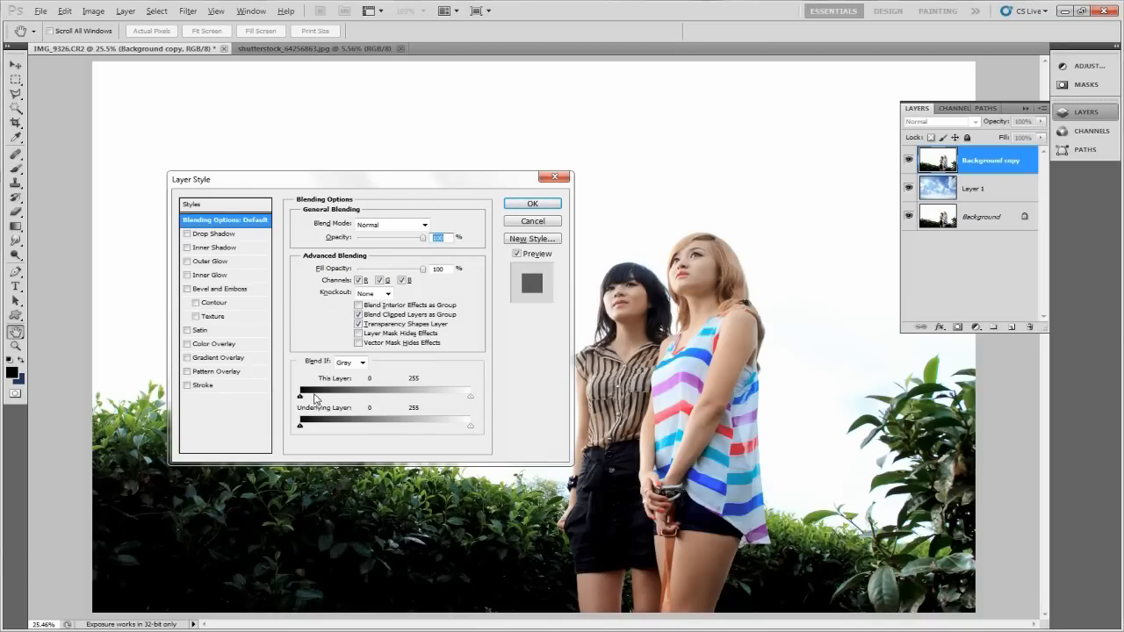
pyautogui.moveTo(470, 398); pyautogui.dragTo(464, 401)
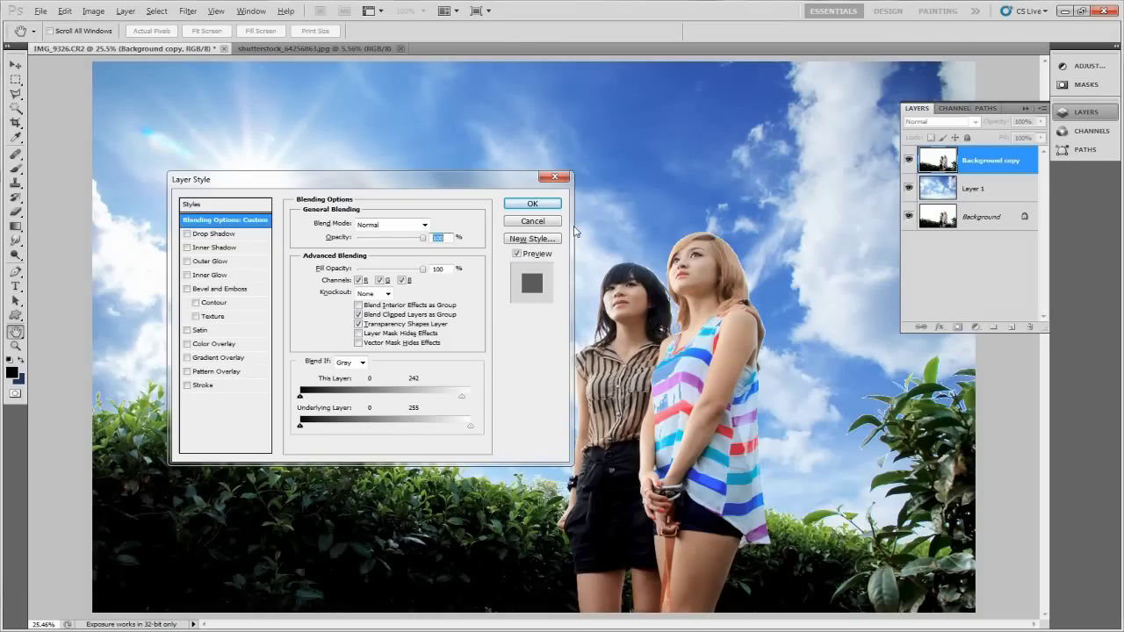
pyautogui.press('Escape')
# Zoom in on the women's faces and open Background copy's blending options
pyautogui.moveTo(556, 212); pyautogui.dragTo(786, 378)
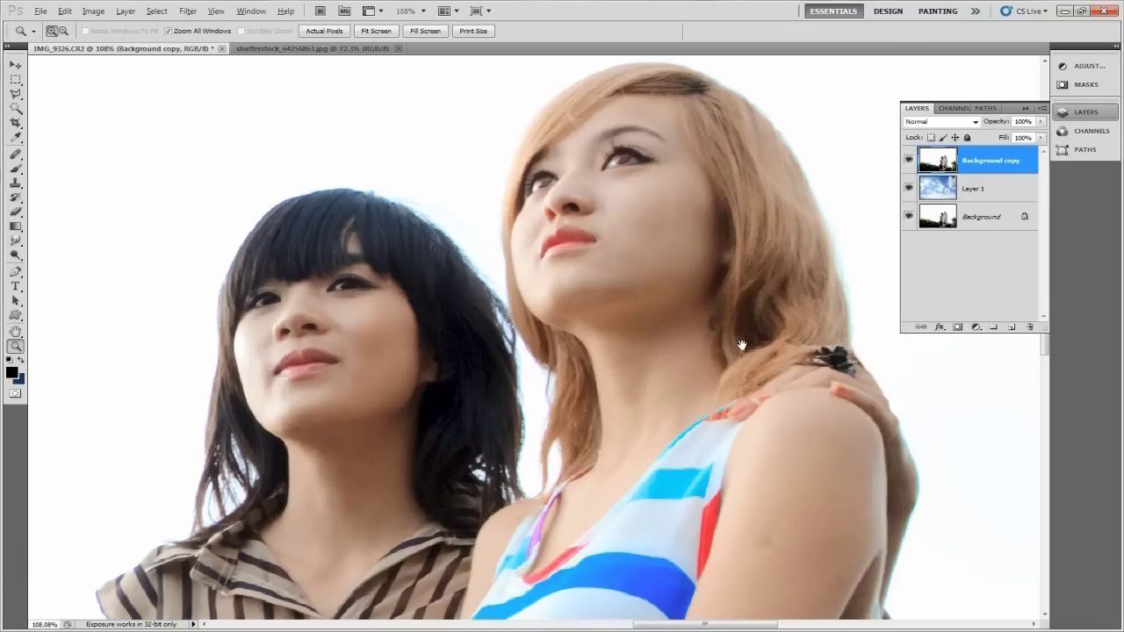
pyautogui.moveTo(742, 341); pyautogui.dragTo(734, 361)
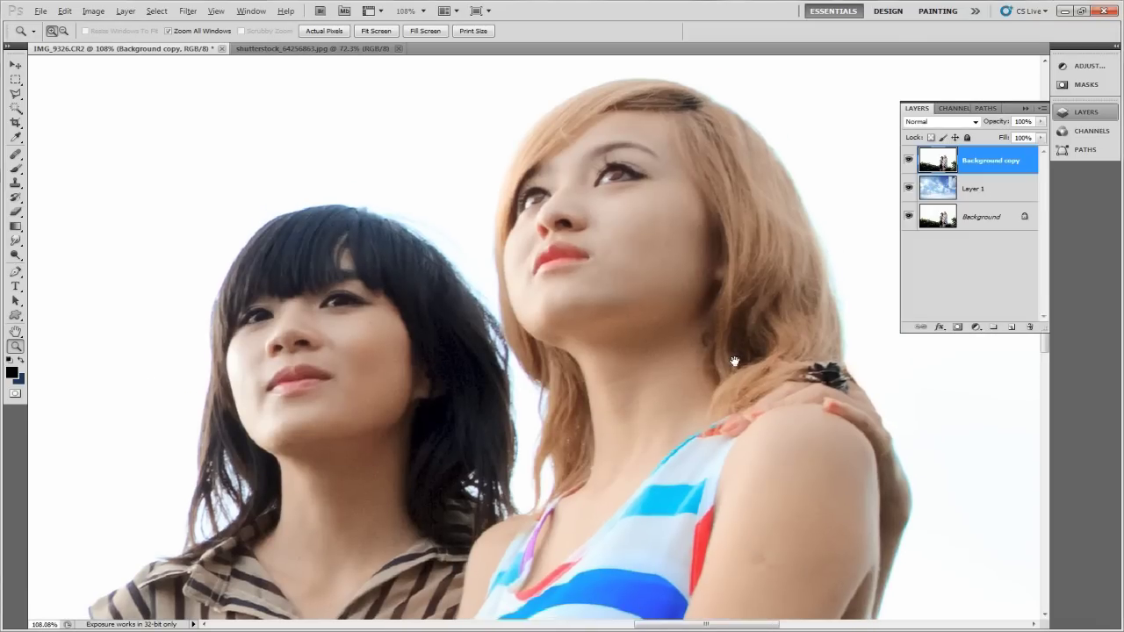
pyautogui.doubleClick(924, 172)
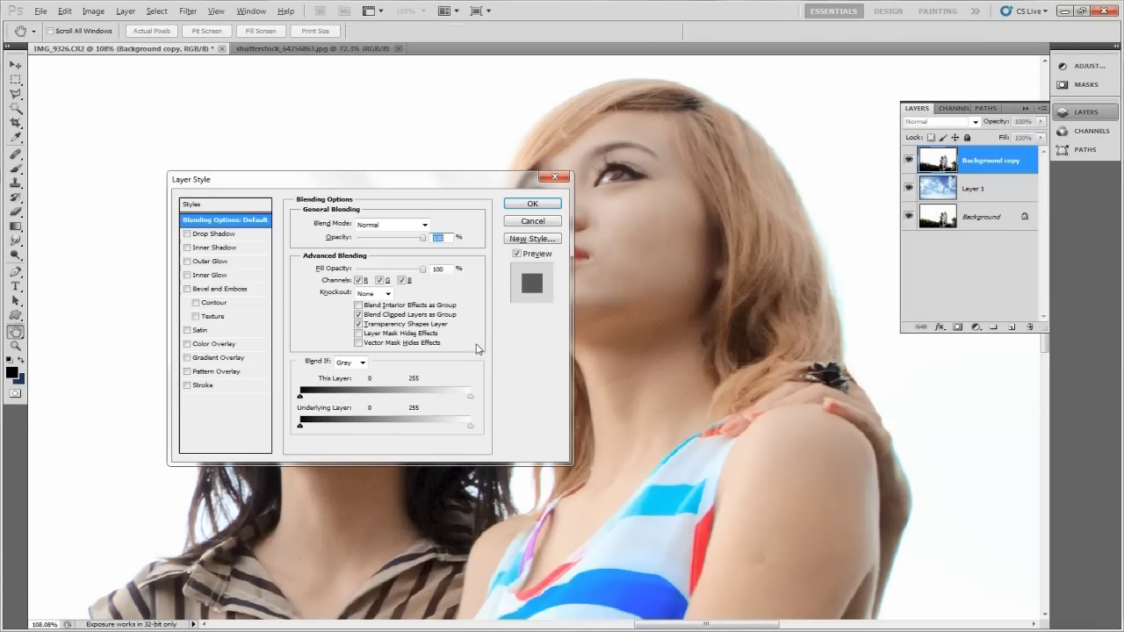
pyautogui.moveTo(426, 181)
pyautogui.mouseDown()
pyautogui.moveTo(387, 238)
pyautogui.moveTo(658, 357)
pyautogui.mouseUp()
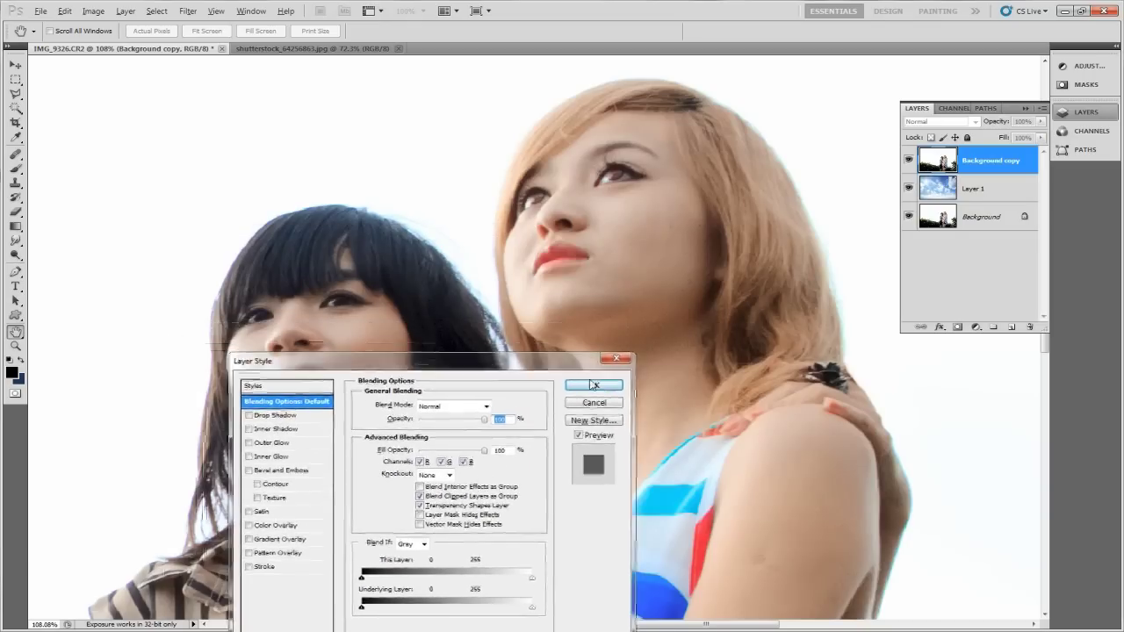
# Set the This Layer white Blend If slider to 247, then split it to 212/247
pyautogui.moveTo(659, 558); pyautogui.dragTo(653, 559)
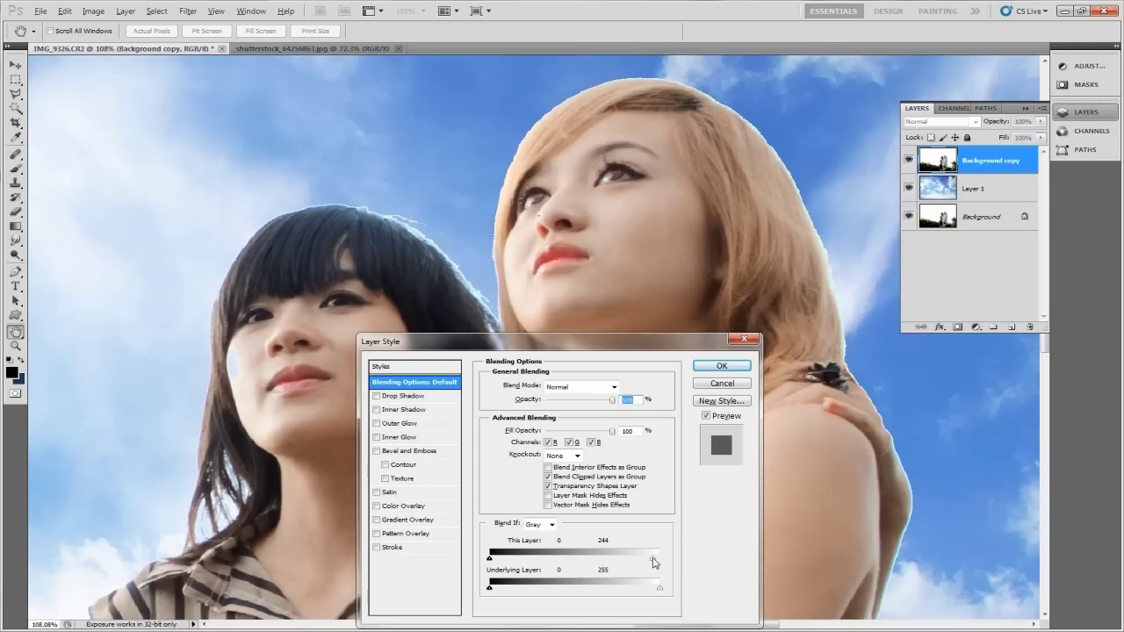
pyautogui.moveTo(656, 563); pyautogui.dragTo(654, 559)
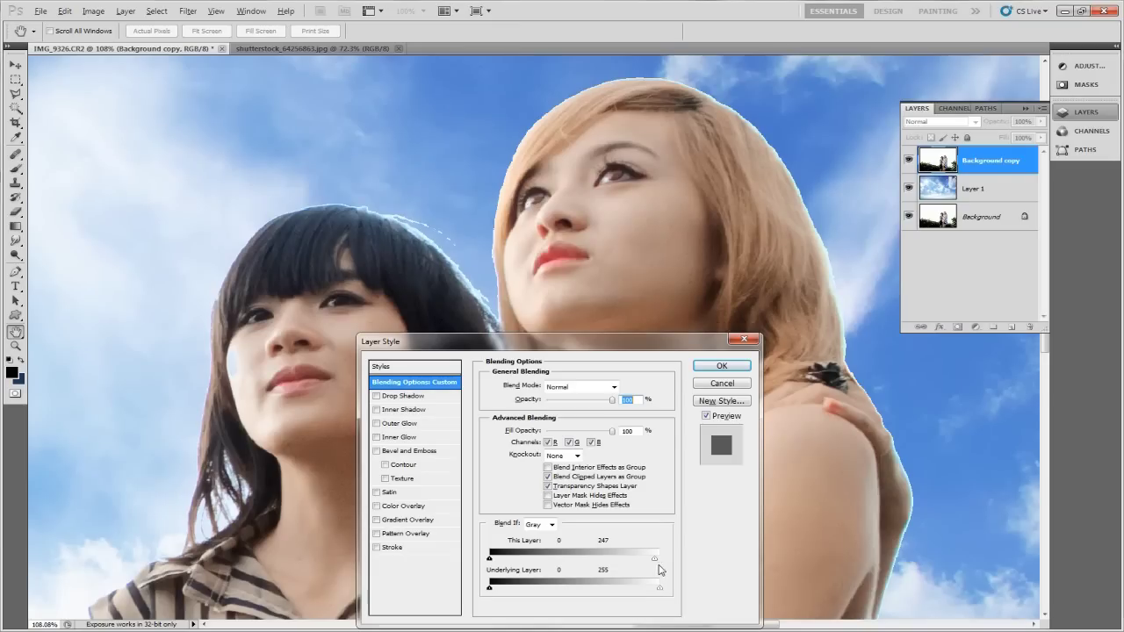
pyautogui.press('alt')
pyautogui.moveTo(651, 563); pyautogui.dragTo(629, 559)
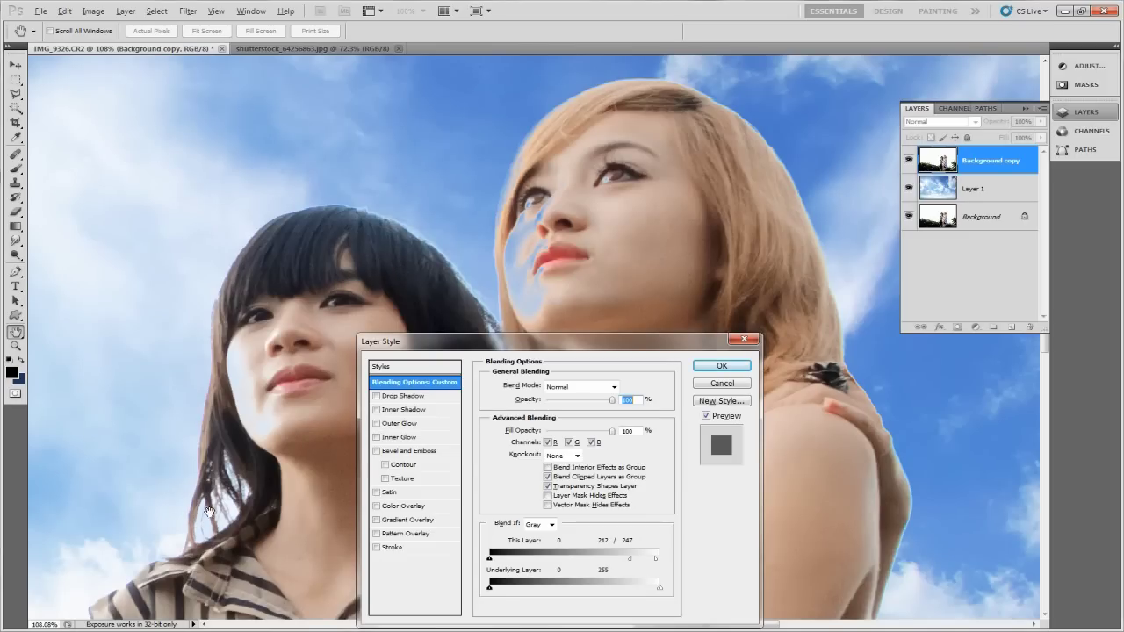
# Apply the 212/247 sky blend and inspect it across the women's faces and tops
pyautogui.click(719, 370)
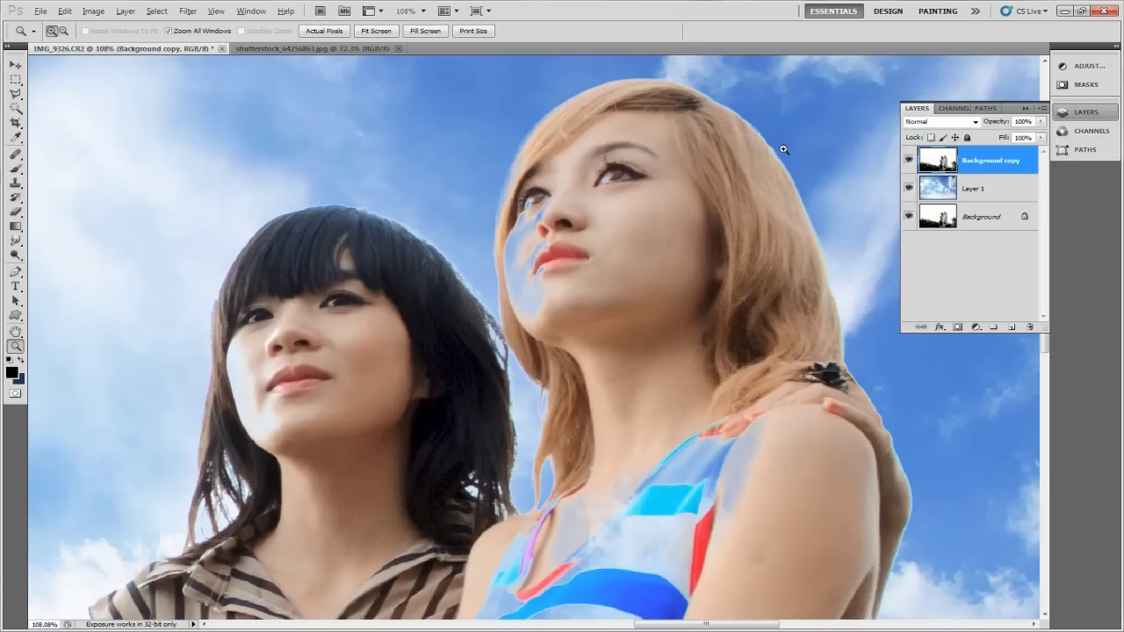
pyautogui.scroll(-5, 577, 219)
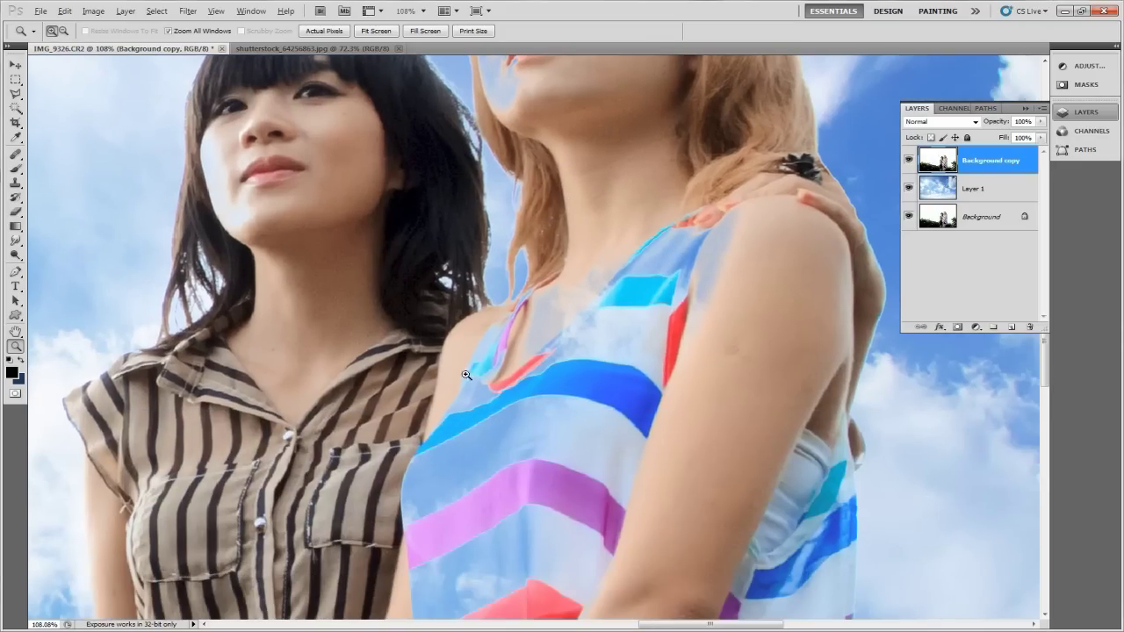
pyautogui.moveTo(463, 414); pyautogui.dragTo(398, 277)
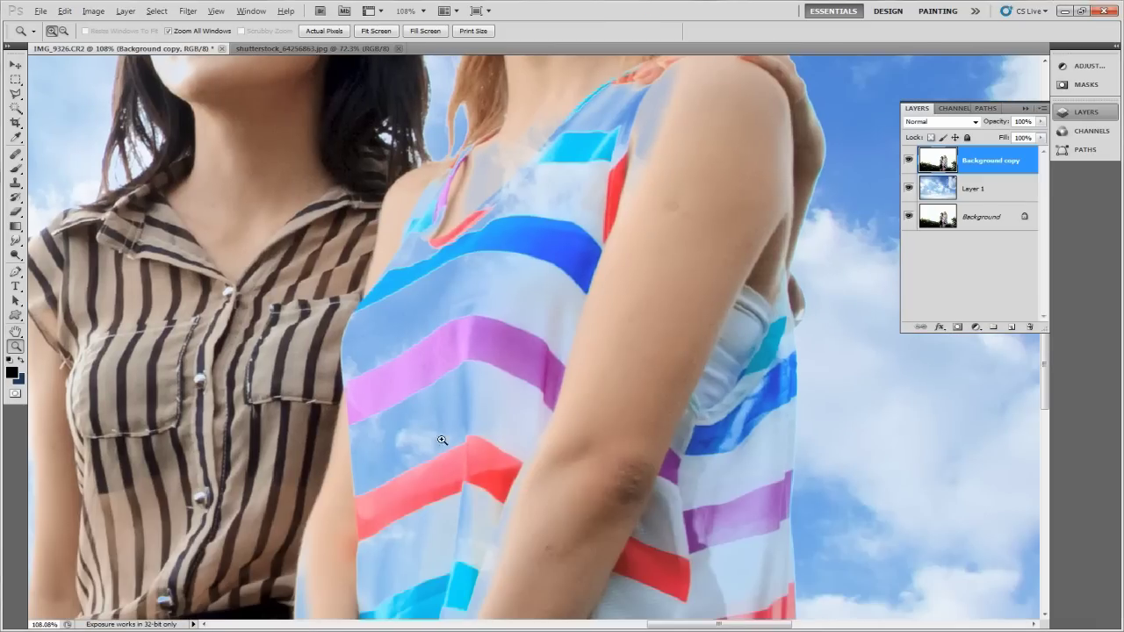
pyautogui.moveTo(411, 333); pyautogui.dragTo(551, 478)
pyautogui.moveTo(569, 356); pyautogui.dragTo(544, 448)
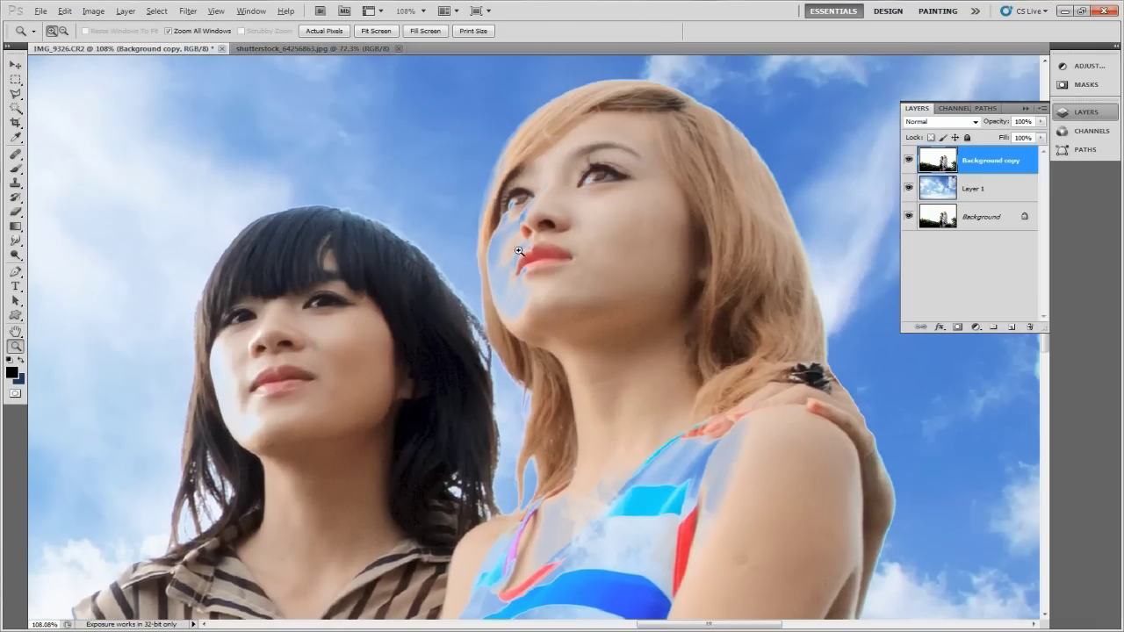
pyautogui.scroll(-3, 537, 213)
pyautogui.scroll(-3, 501, 238)
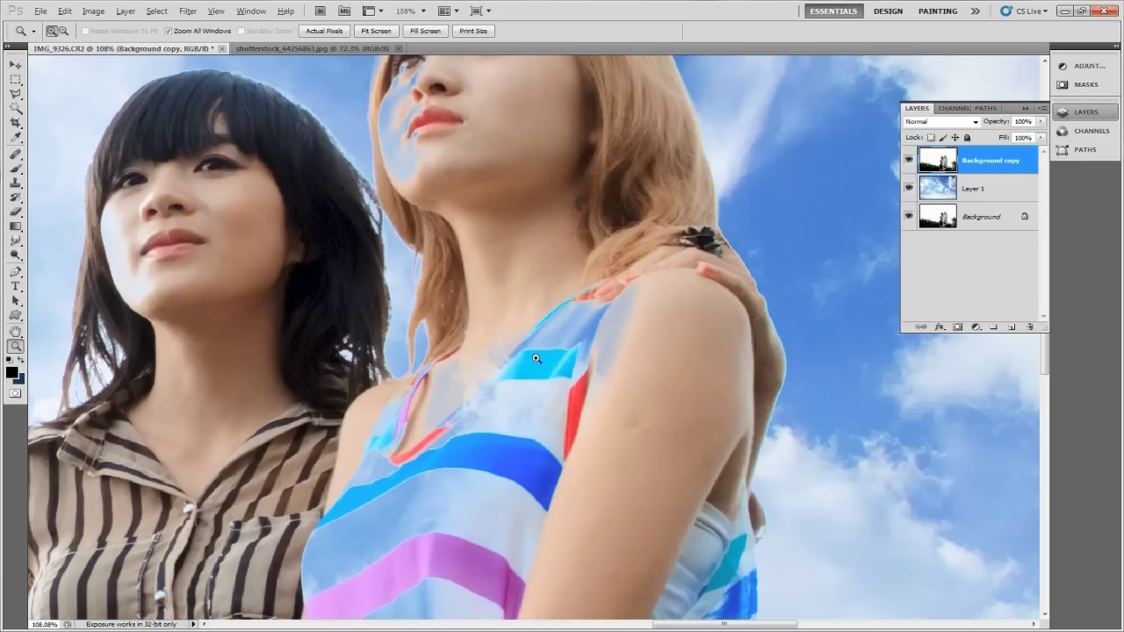
pyautogui.moveTo(399, 490); pyautogui.dragTo(462, 449)
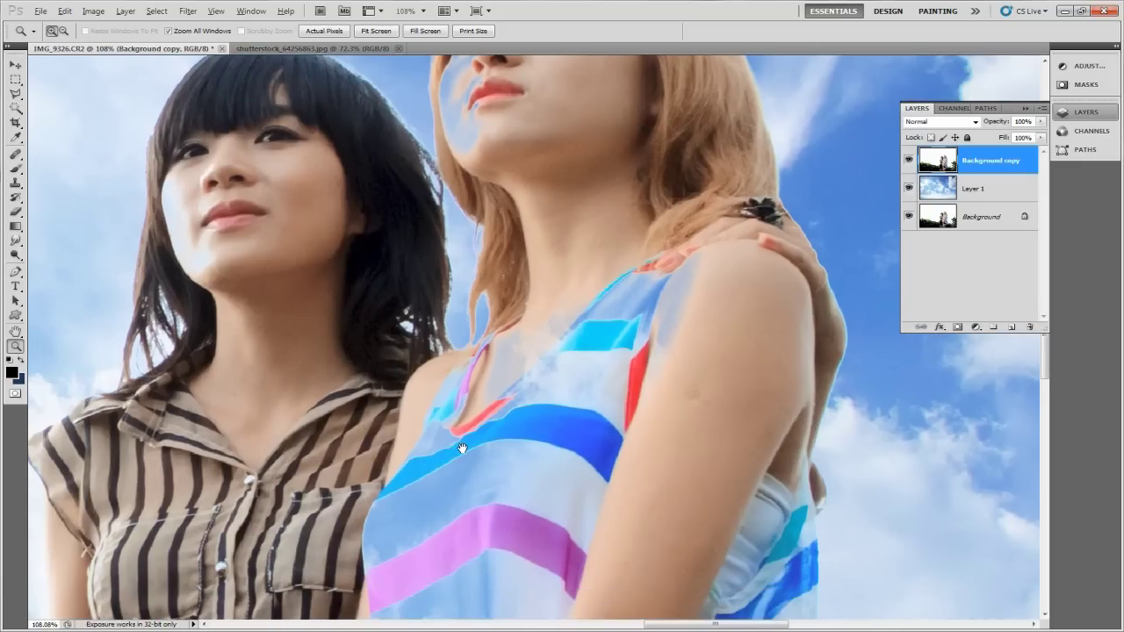
pyautogui.click(936, 194)
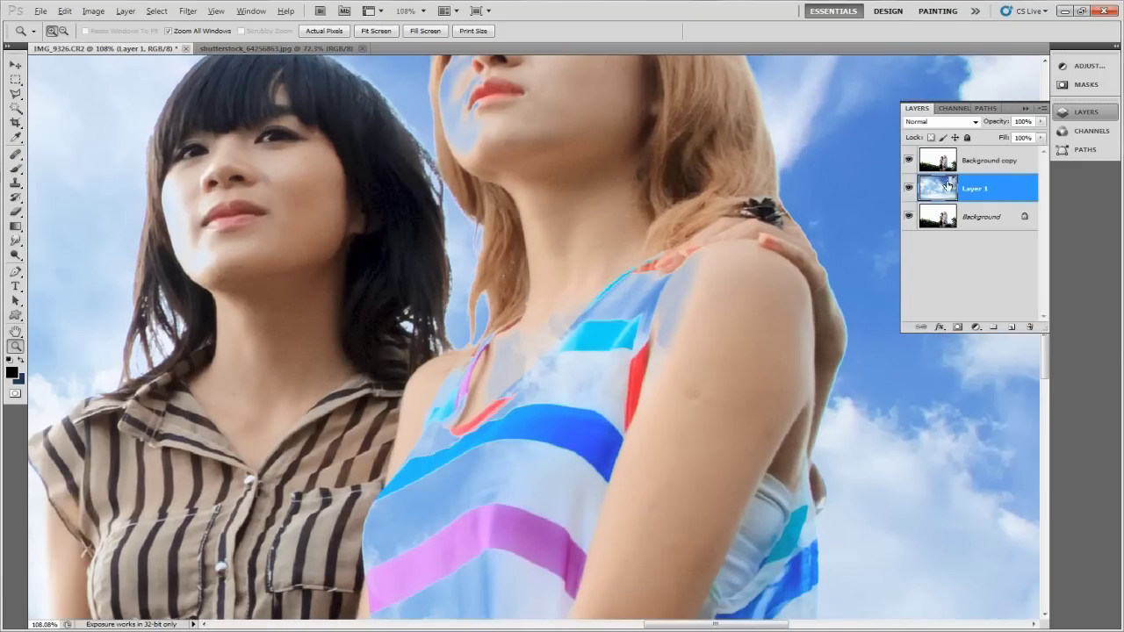
# Add a white layer mask to Layer 1, set black as foreground, and choose the Brush Tool
pyautogui.click(958, 328)
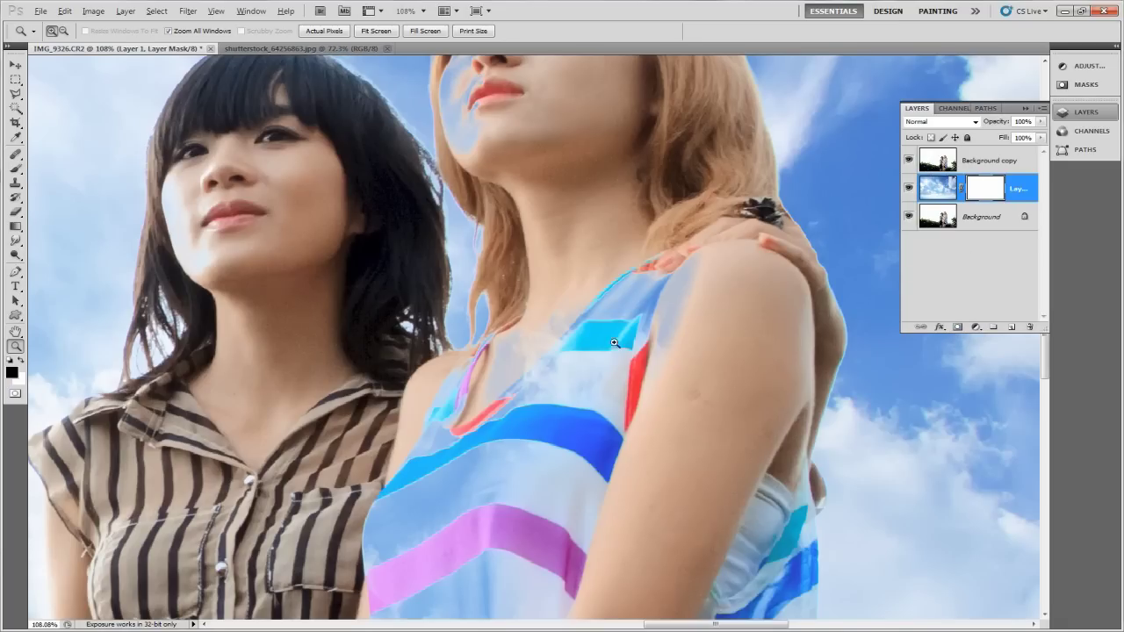
pyautogui.click(11, 374)
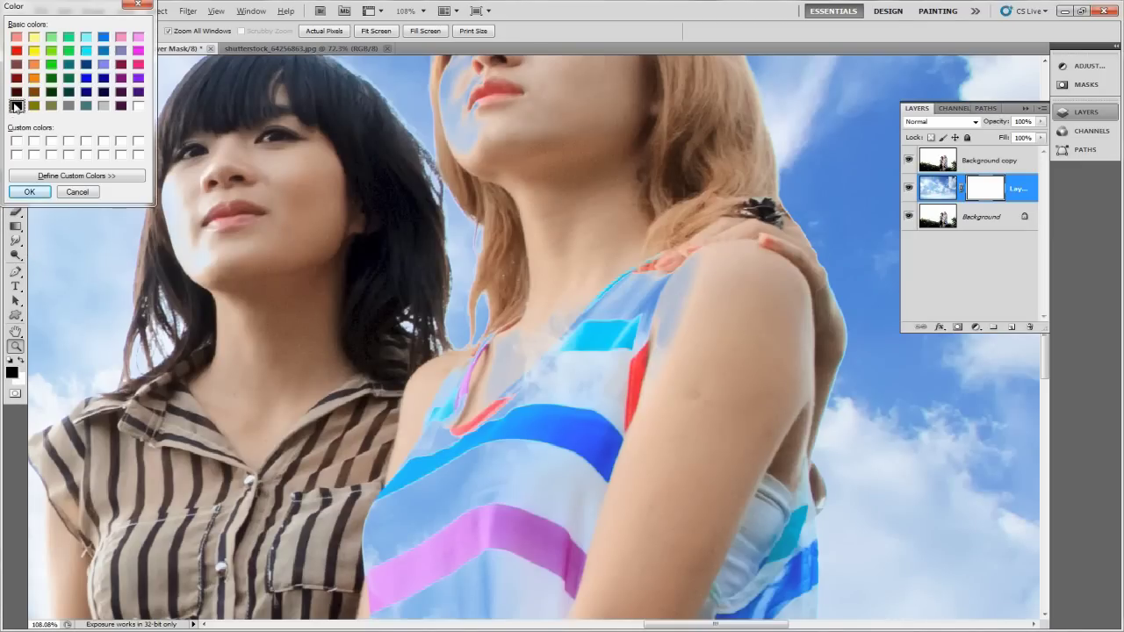
pyautogui.click(32, 191)
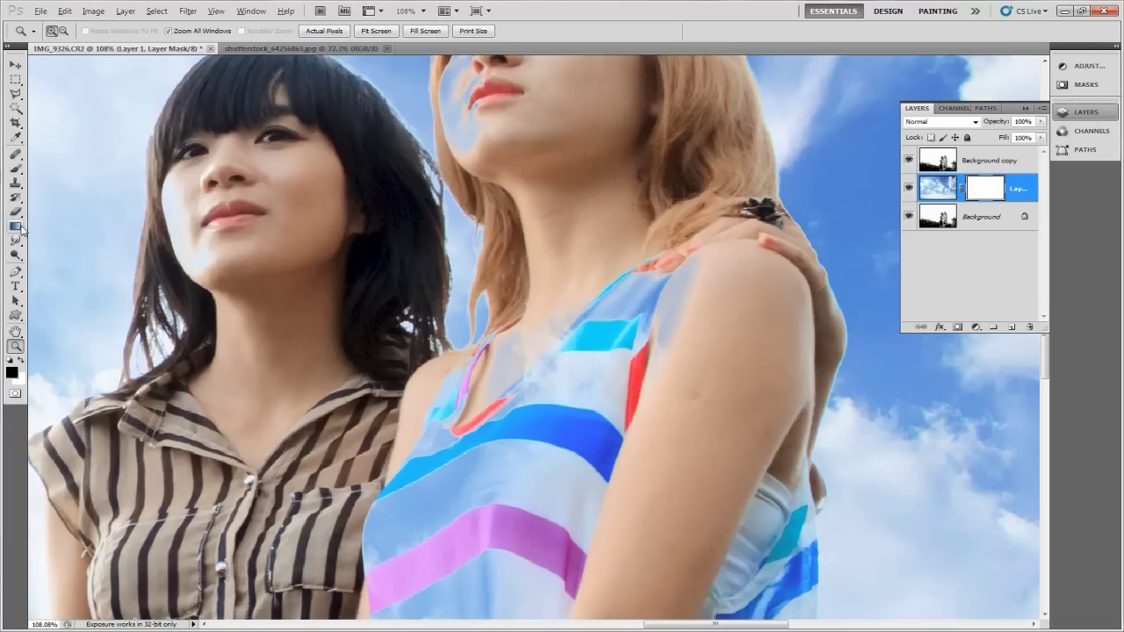
pyautogui.click(14, 169)
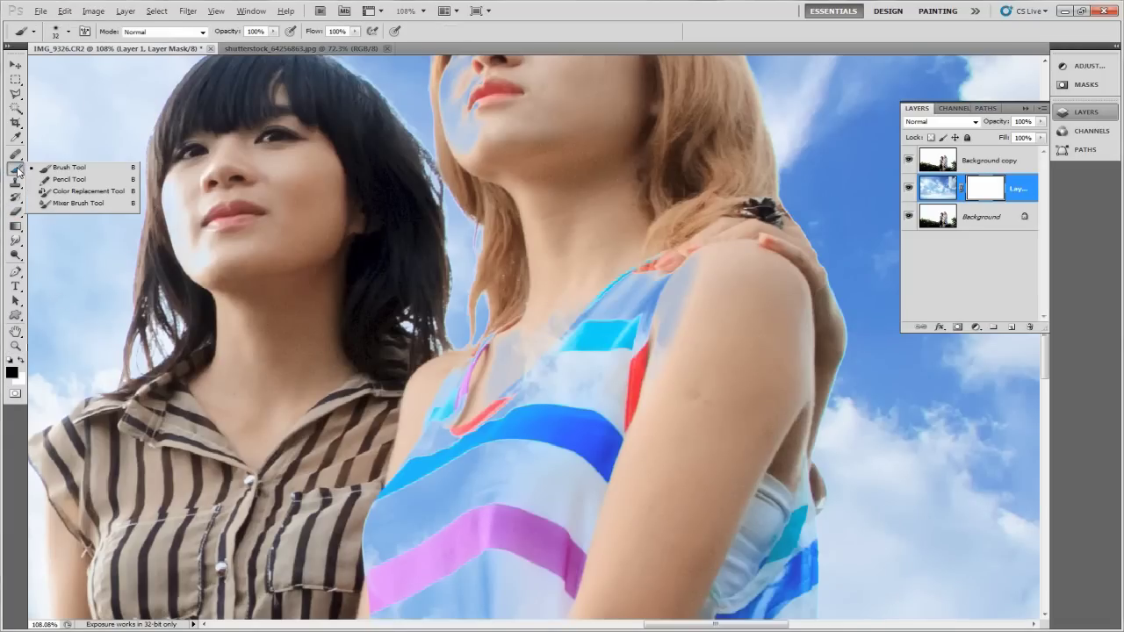
pyautogui.click(77, 171)
# Zoom in on the blonde woman's face and paint the blue tint off her nose and eye
pyautogui.scroll(5, 489, 205)
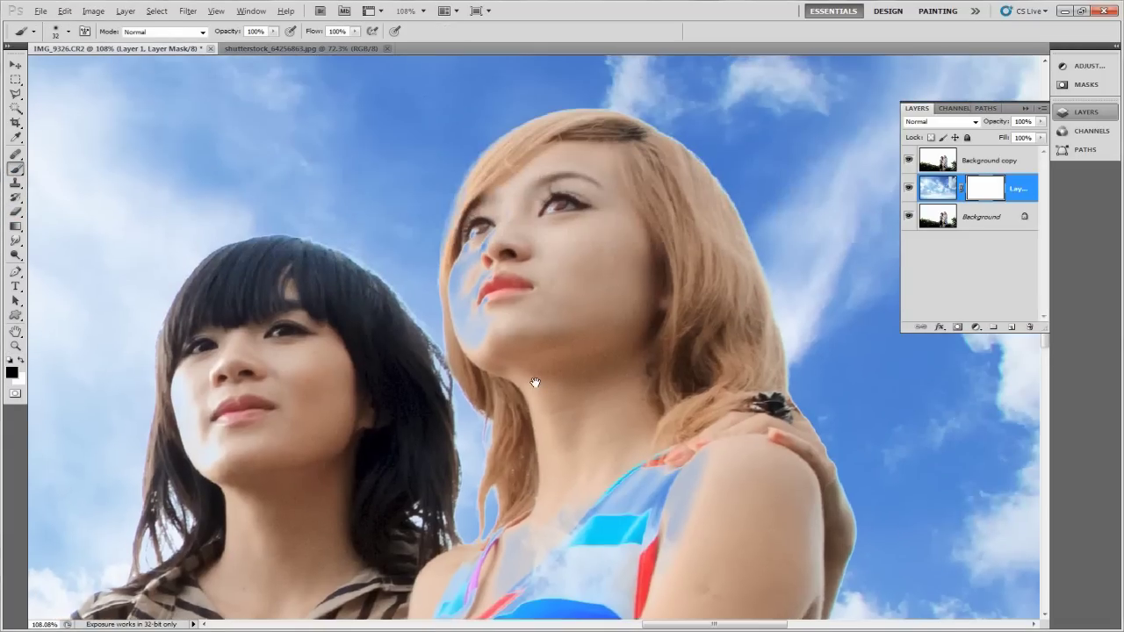
pyautogui.press('z')
pyautogui.scroll(2, 624, 404)
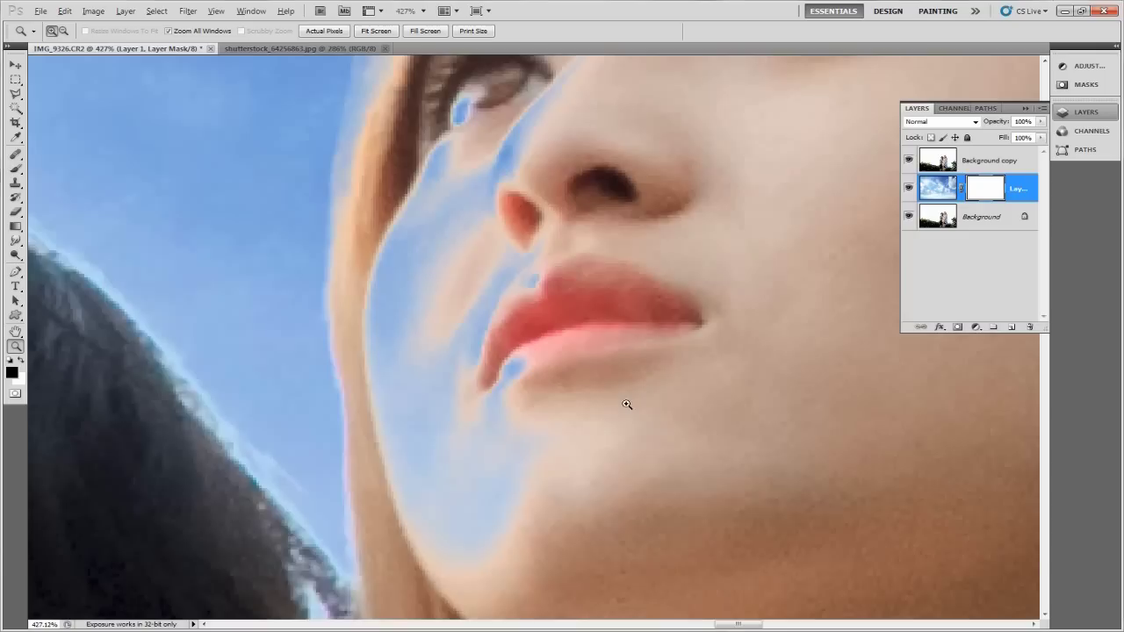
pyautogui.scroll(2, 519, 446)
pyautogui.scroll(-2, 524, 389)
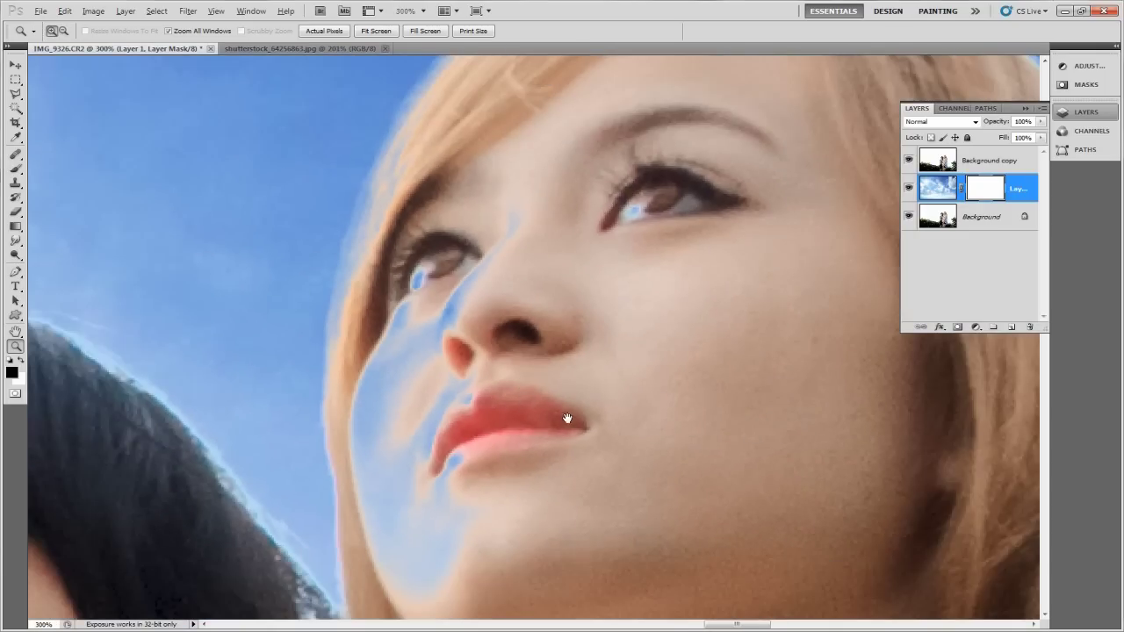
pyautogui.press('b')
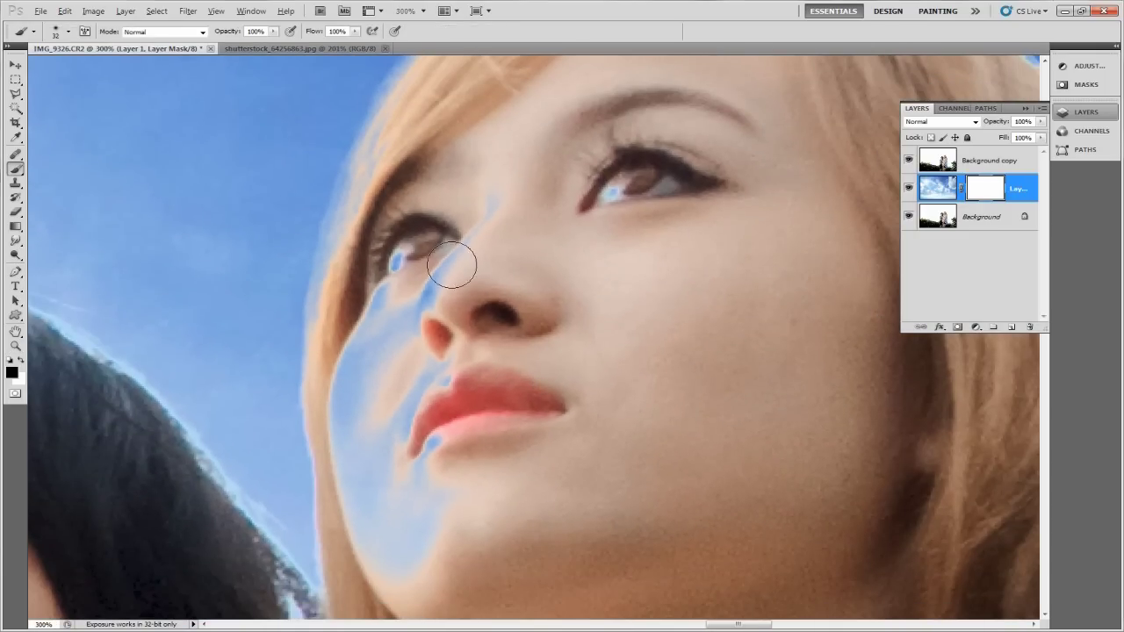
pyautogui.moveTo(492, 216)
pyautogui.mouseDown()
pyautogui.moveTo(403, 256)
pyautogui.moveTo(367, 409)
pyautogui.moveTo(357, 377)
pyautogui.moveTo(445, 359)
pyautogui.moveTo(439, 459)
pyautogui.moveTo(418, 269)
pyautogui.moveTo(346, 351)
pyautogui.moveTo(413, 351)
pyautogui.mouseUp()
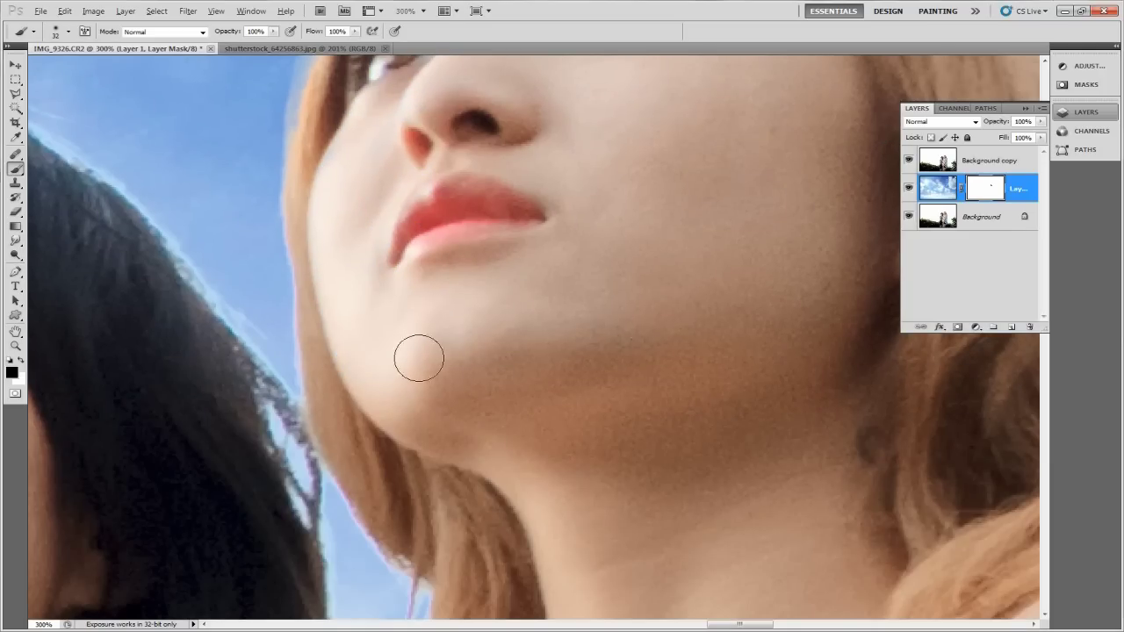
# Paint out the blue fringe along the hair edge and bluish patches on cheek and chin
pyautogui.moveTo(123, 202); pyautogui.dragTo(198, 498)
pyautogui.moveTo(475, 288)
pyautogui.mouseDown()
pyautogui.moveTo(426, 296)
pyautogui.moveTo(451, 271)
pyautogui.moveTo(403, 383)
pyautogui.mouseUp()
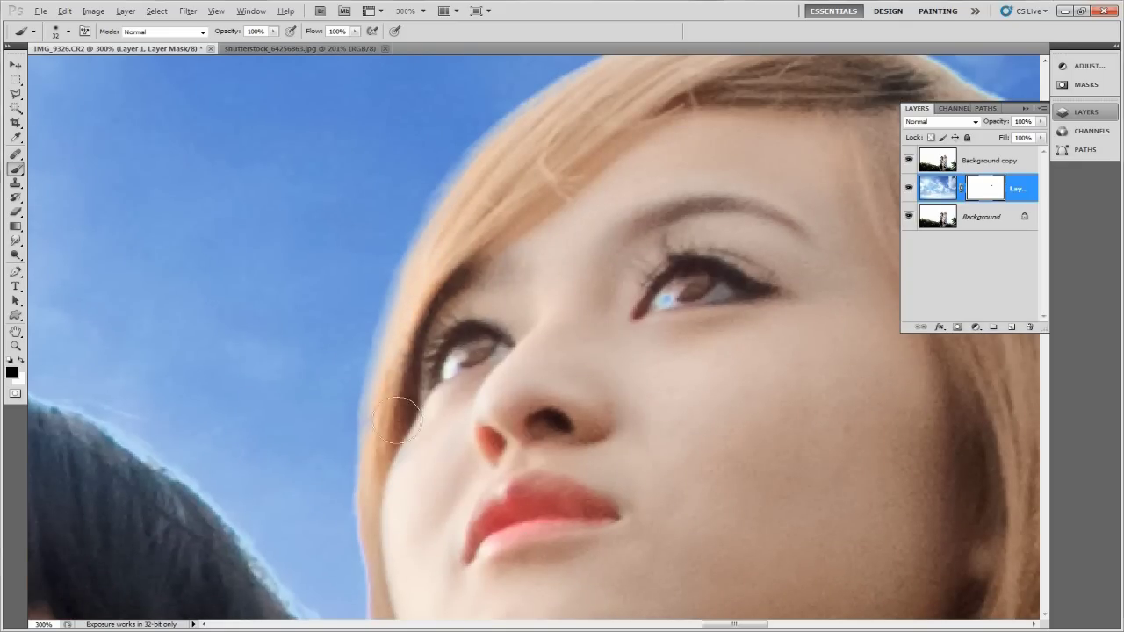
pyautogui.moveTo(493, 303); pyautogui.dragTo(437, 421)
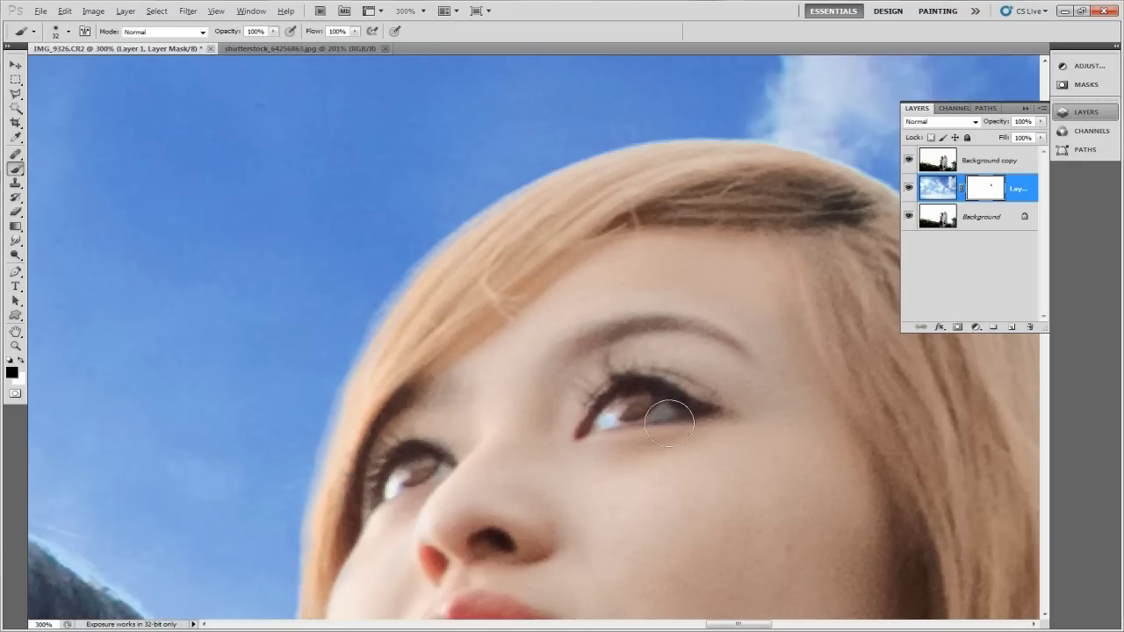
pyautogui.moveTo(713, 537)
pyautogui.mouseDown()
pyautogui.moveTo(529, 208)
pyautogui.moveTo(404, 150)
pyautogui.moveTo(585, 236)
pyautogui.moveTo(457, 369)
pyautogui.moveTo(772, 560)
pyautogui.mouseUp()
pyautogui.scroll(-2, 446, 246)
pyautogui.scroll(-2, 361, 234)
pyautogui.moveTo(334, 306)
pyautogui.mouseDown()
pyautogui.moveTo(378, 412)
pyautogui.moveTo(451, 381)
pyautogui.moveTo(444, 333)
pyautogui.mouseUp()
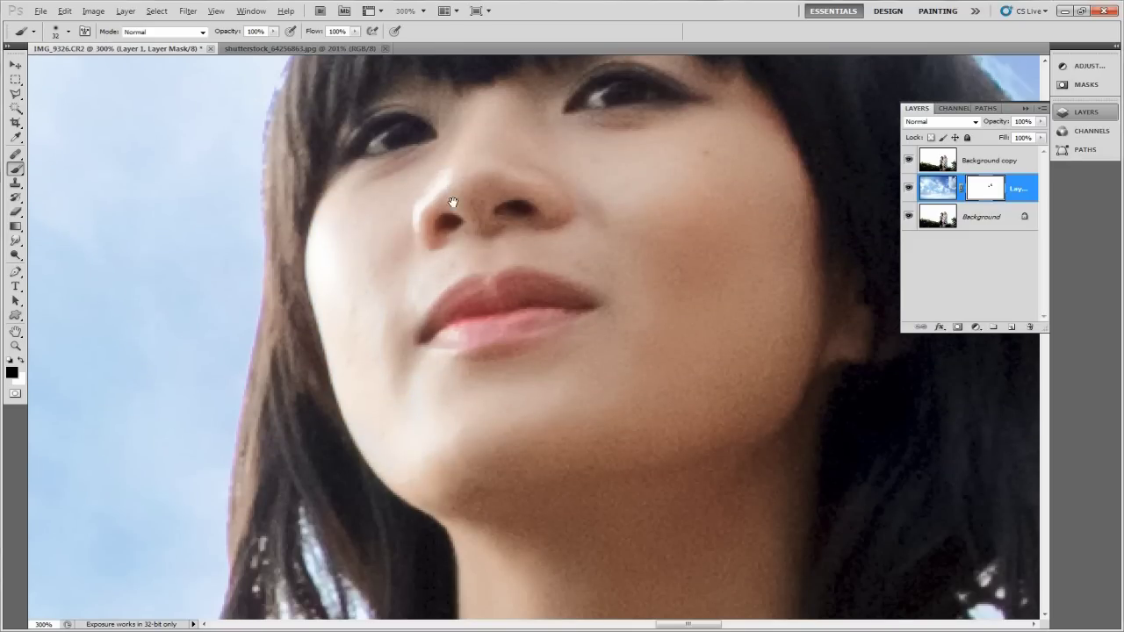
# Pan around the face to check the mask, check brush settings, and zoom out to both women
pyautogui.scroll(4, 485, 342)
pyautogui.scroll(3, 639, 451)
pyautogui.hscroll(8, 562, 342)
pyautogui.scroll(-4, 562, 342)
pyautogui.hscroll(7, 562, 342)
pyautogui.scroll(4, 562, 343)
pyautogui.scroll(3, 585, 594)
pyautogui.scroll(-5, 617, 451)
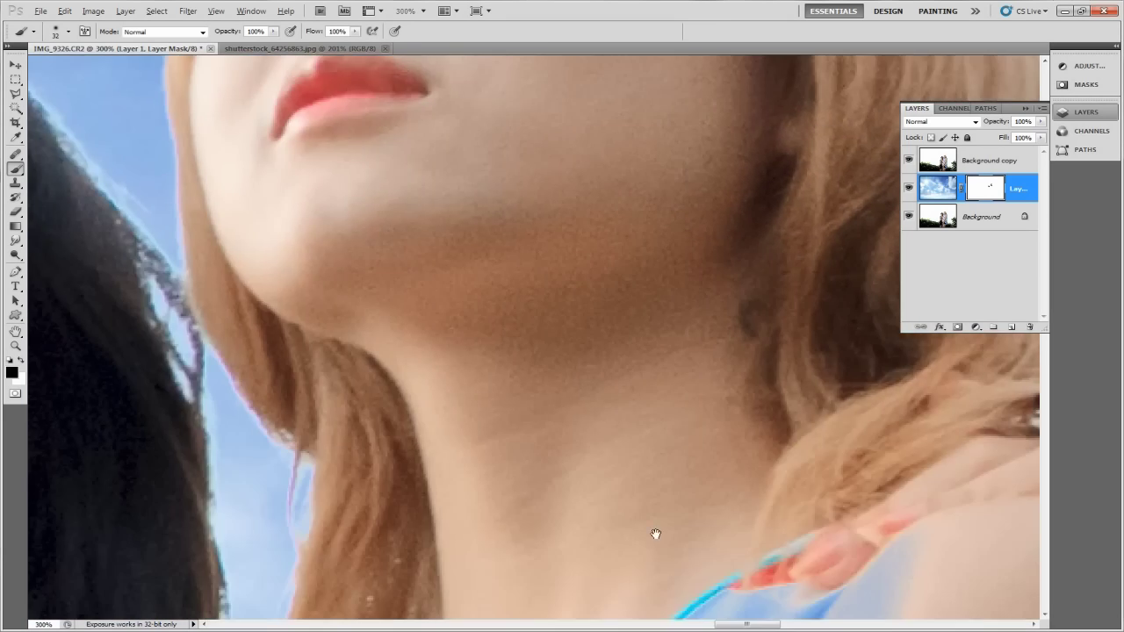
pyautogui.scroll(-5, 770, 289)
pyautogui.hscroll(-3, 770, 289)
pyautogui.scroll(-2, 638, 223)
pyautogui.rightClick(488, 286)
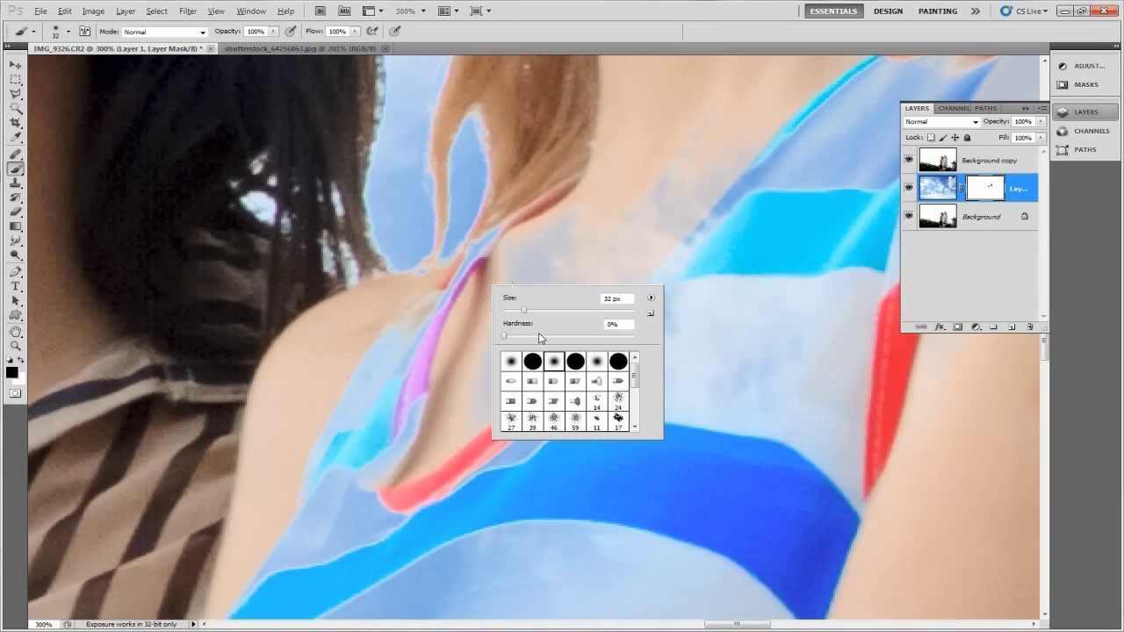
pyautogui.press('Escape')
pyautogui.press('z')
pyautogui.hotkey('ctrl', '-')
pyautogui.hotkey('ctrl', '-')
pyautogui.hotkey('ctrl', '-')
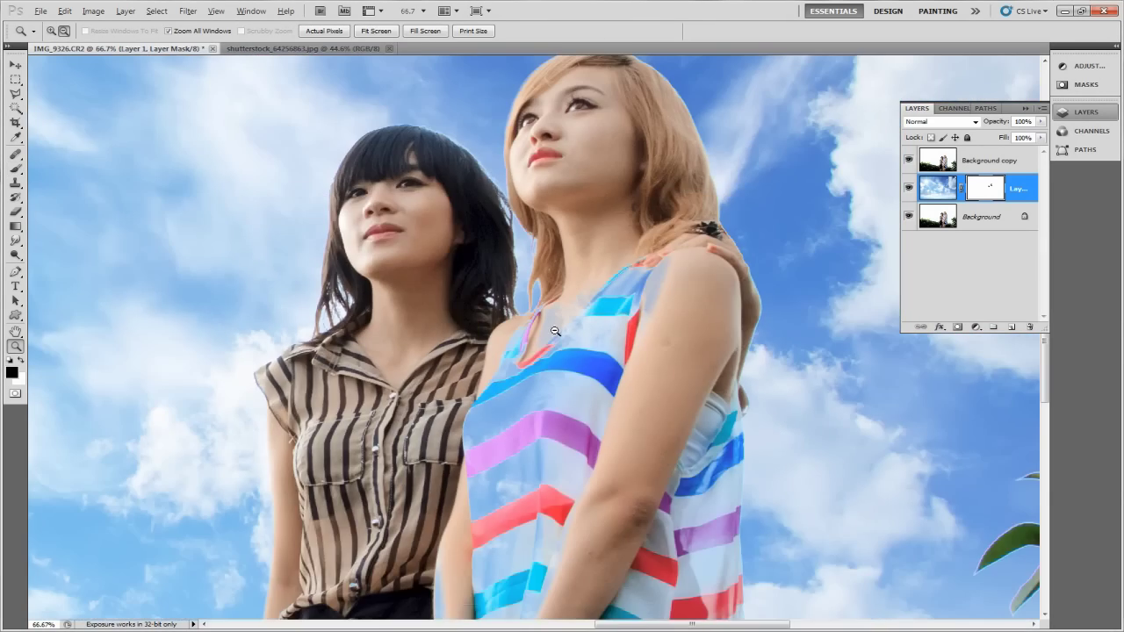
# Enlarge the soft brush and paint the sky overlay off the shoulder and neckline
pyautogui.moveTo(559, 383); pyautogui.dragTo(514, 270)
pyautogui.press('b')
pyautogui.rightClick(482, 306)
pyautogui.moveTo(553, 331); pyautogui.dragTo(559, 335)
pyautogui.moveTo(587, 181)
pyautogui.mouseDown()
pyautogui.moveTo(500, 218)
pyautogui.moveTo(435, 303)
pyautogui.moveTo(530, 216)
pyautogui.mouseUp()
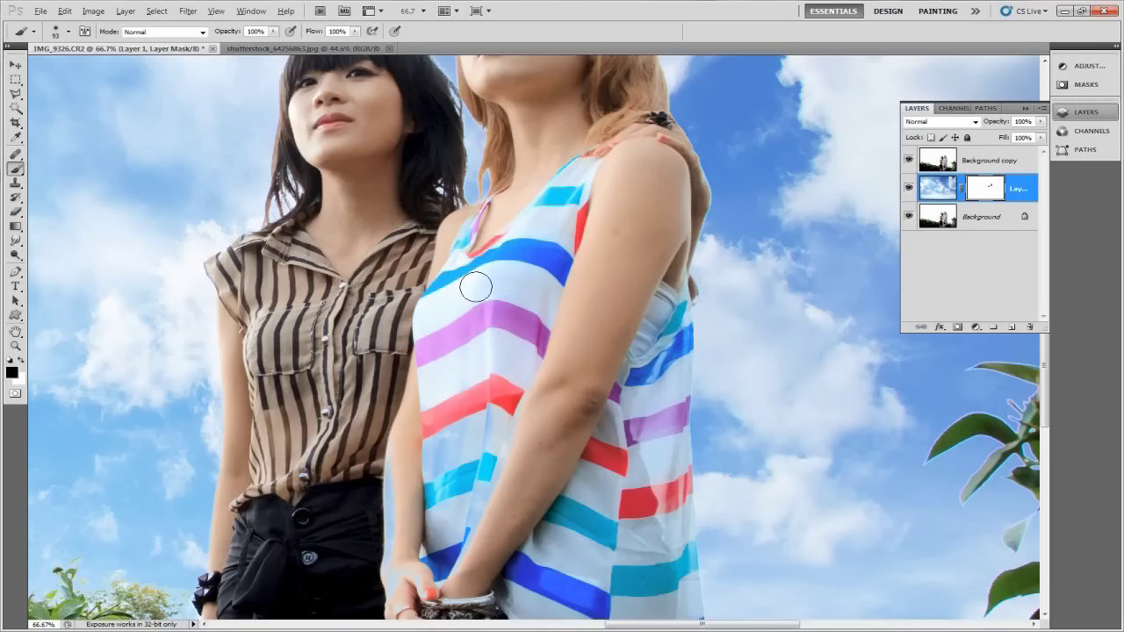
# Paint the bluish overlay off the lower striped top and around the hands and bracelet
pyautogui.moveTo(434, 454)
pyautogui.mouseDown()
pyautogui.moveTo(481, 495)
pyautogui.moveTo(460, 510)
pyautogui.mouseUp()
pyautogui.scroll(-3, 459, 509)
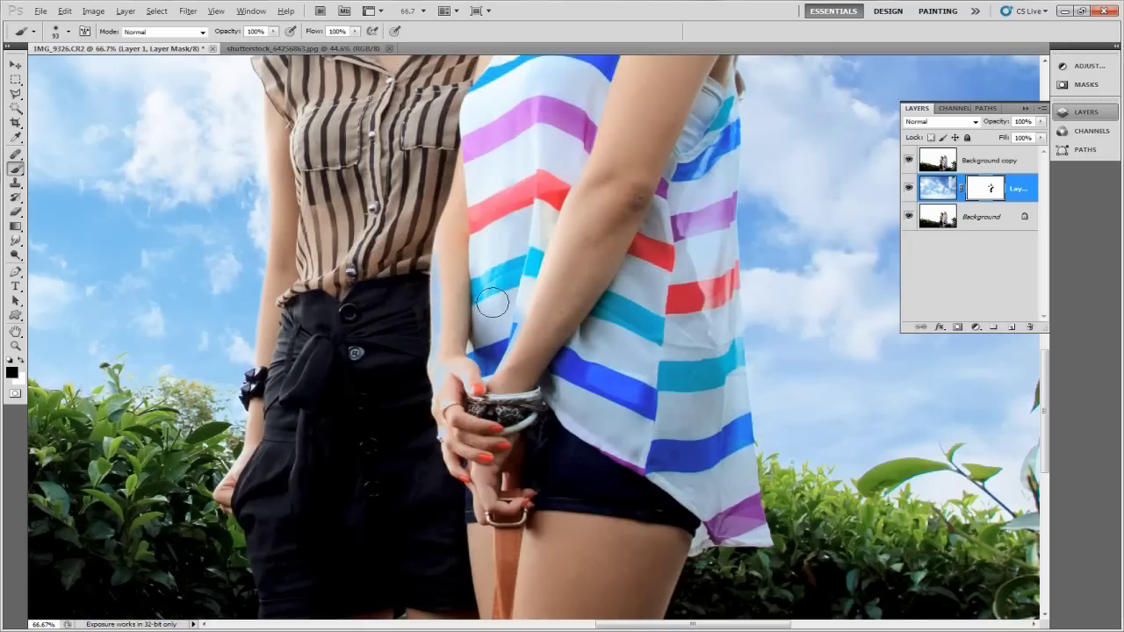
pyautogui.moveTo(509, 348)
pyautogui.mouseDown()
pyautogui.moveTo(454, 441)
pyautogui.moveTo(456, 463)
pyautogui.moveTo(562, 439)
pyautogui.moveTo(621, 408)
pyautogui.mouseUp()
pyautogui.scroll(2, 622, 407)
pyautogui.scroll(1, 562, 439)
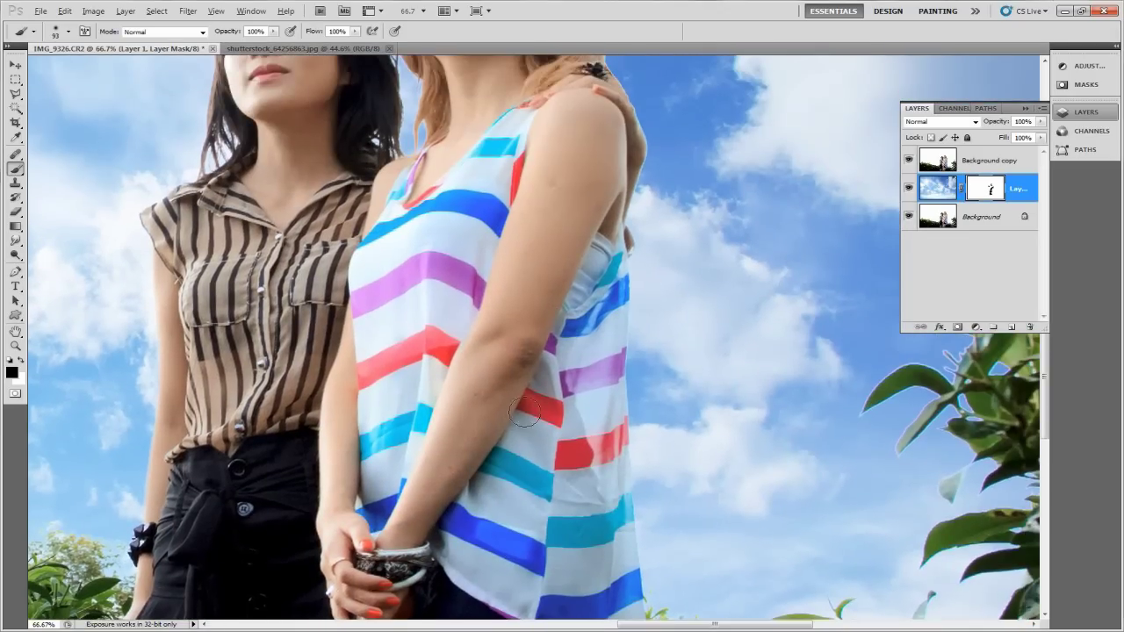
pyautogui.scroll(1, 496, 478)
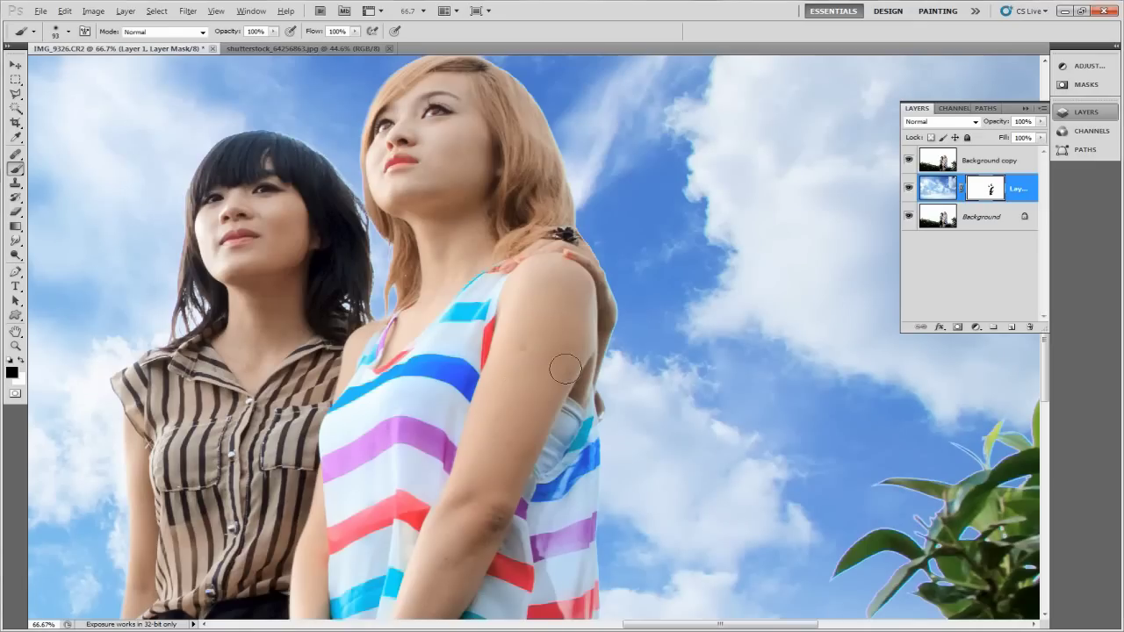
# Pan over to the bushes and zoom in close on the leaf edges
pyautogui.moveTo(516, 324); pyautogui.dragTo(592, 249)
pyautogui.scroll(-1, 592, 249)
pyautogui.scroll(-1, 614, 255)
pyautogui.scroll(-1, 649, 264)
pyautogui.hscroll(-2, 693, 270)
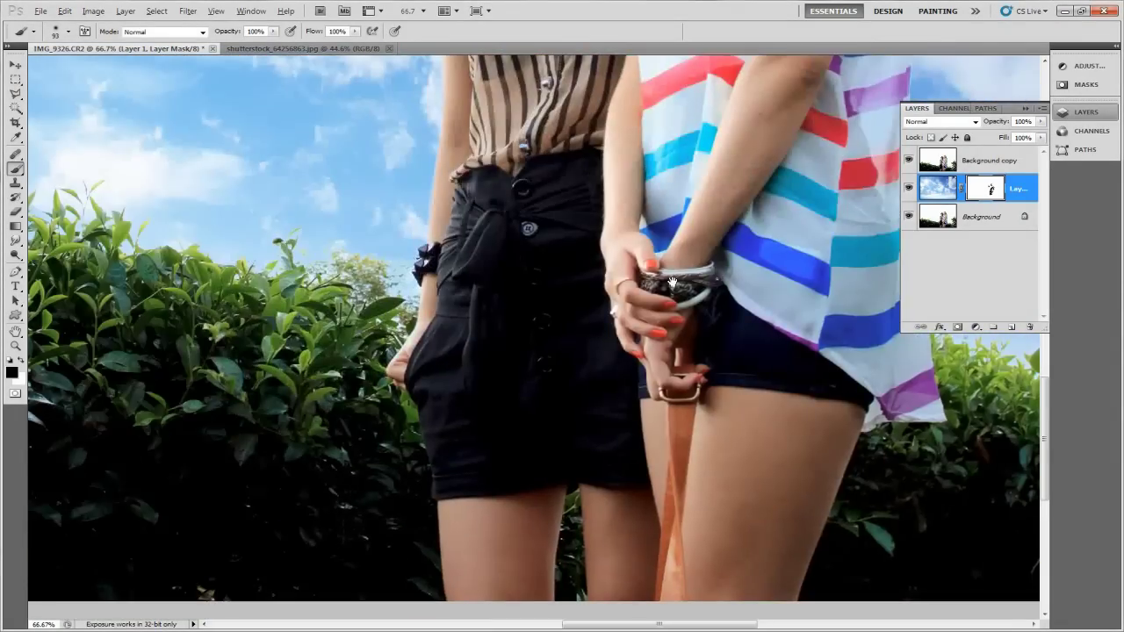
pyautogui.scroll(1, 562, 257)
pyautogui.scroll(1, 579, 457)
pyautogui.scroll(1, 586, 444)
pyautogui.scroll(1, 362, 296)
pyautogui.moveTo(362, 296); pyautogui.dragTo(713, 189)
pyautogui.moveTo(481, 317); pyautogui.dragTo(820, 313)
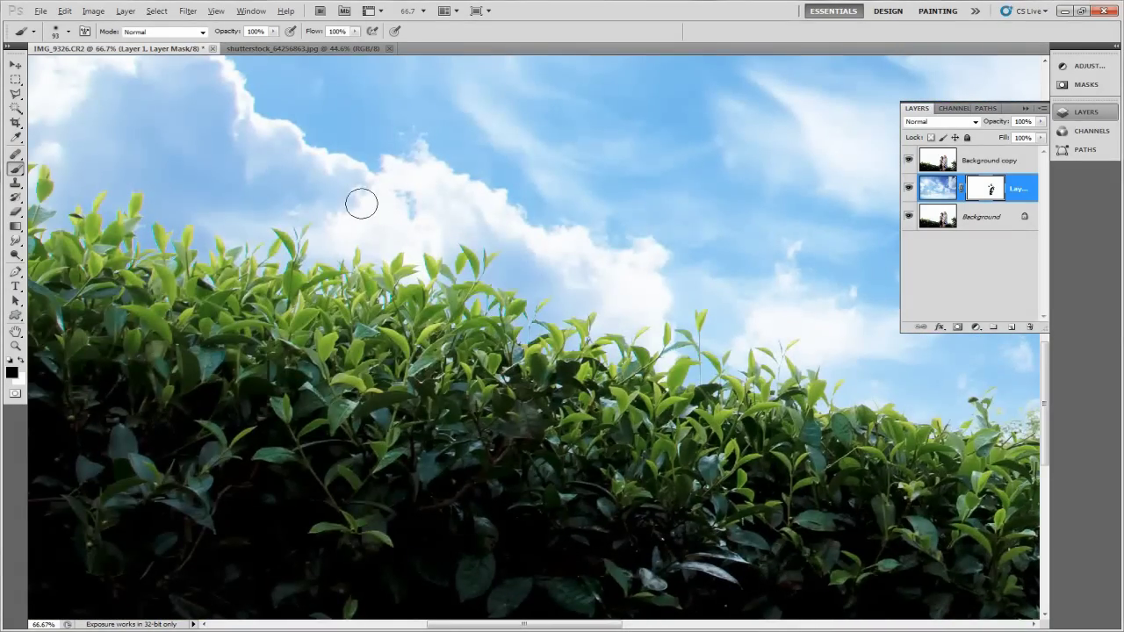
pyautogui.press('z')
pyautogui.moveTo(361, 200)
pyautogui.mouseDown()
pyautogui.moveTo(565, 342)
pyautogui.moveTo(665, 296)
pyautogui.moveTo(641, 326)
pyautogui.moveTo(635, 369)
pyautogui.moveTo(580, 318)
pyautogui.mouseUp()
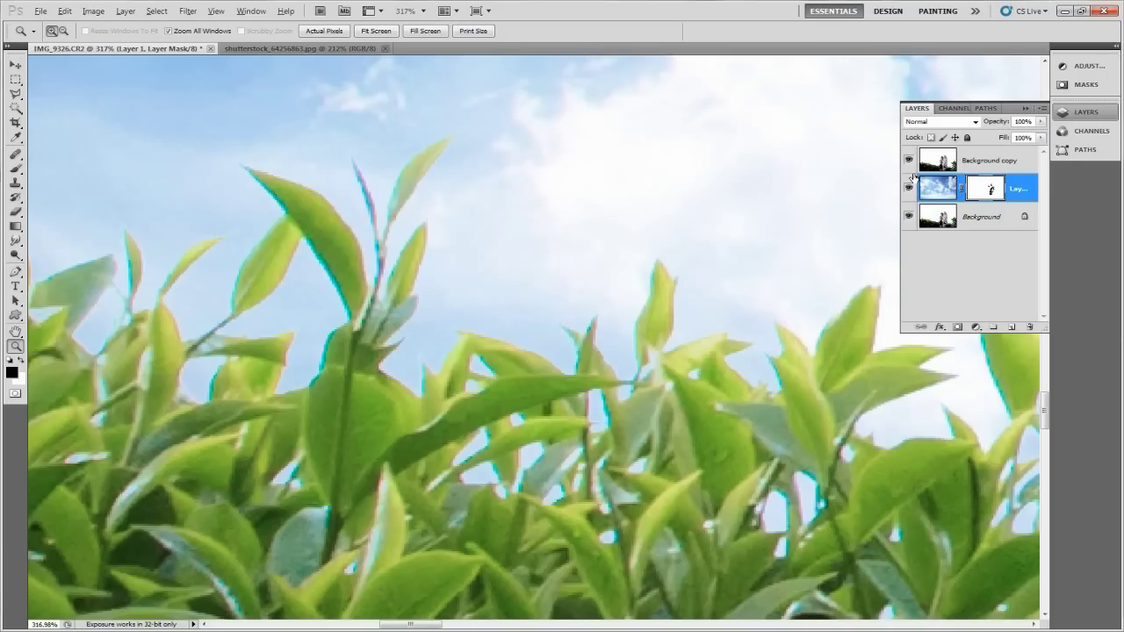
# Toggle Background copy and Layer 1 visibility to compare the leaf edges with and without sky
pyautogui.click(908, 160)
pyautogui.click(908, 160)
pyautogui.click(908, 188)
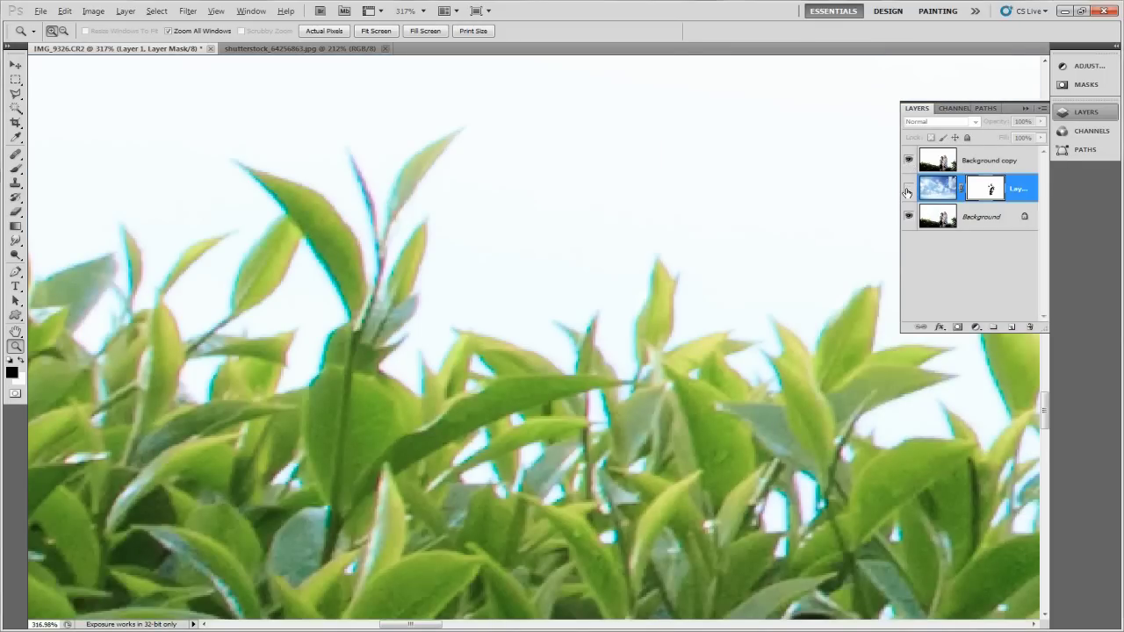
pyautogui.click(908, 188)
pyautogui.click(908, 188)
# Fit the whole photo on screen and target Layer 1's sky image instead of its mask
pyautogui.keyDown('alt'); pyautogui.click(652, 230); pyautogui.keyUp('alt')
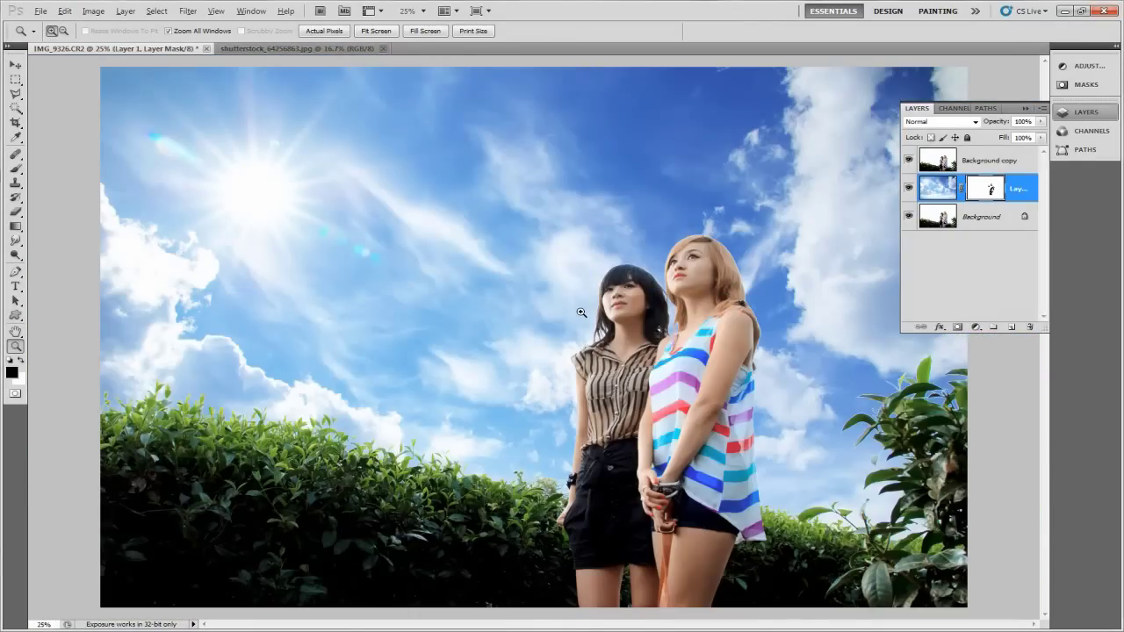
pyautogui.rightClick(578, 218)
pyautogui.click(591, 224)
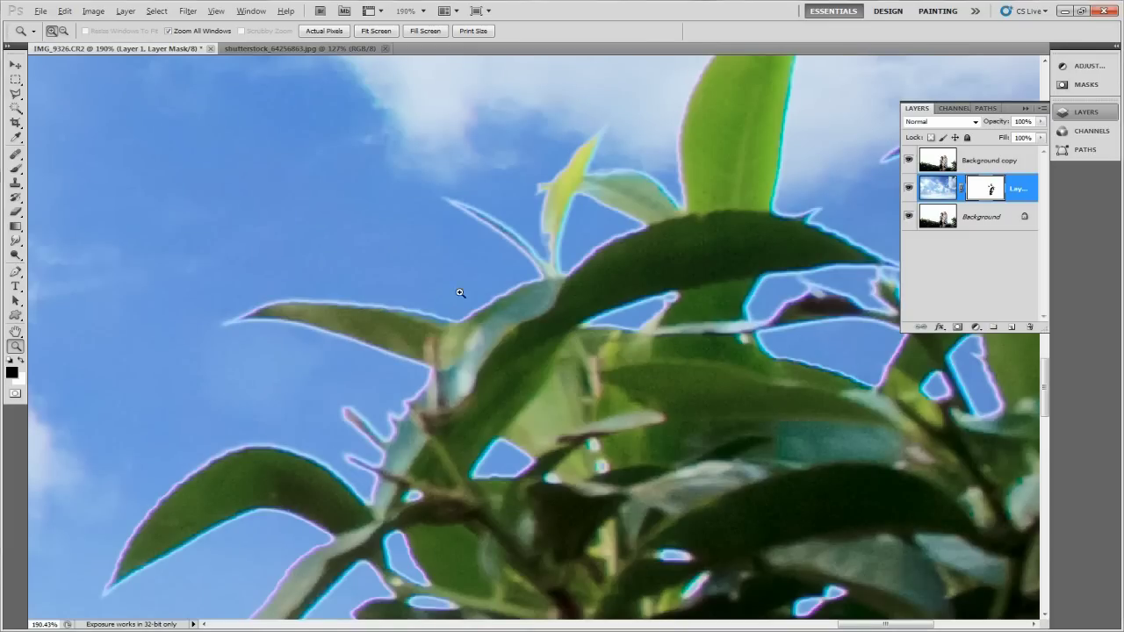
pyautogui.moveTo(460, 293); pyautogui.dragTo(591, 288)
pyautogui.click(929, 195)
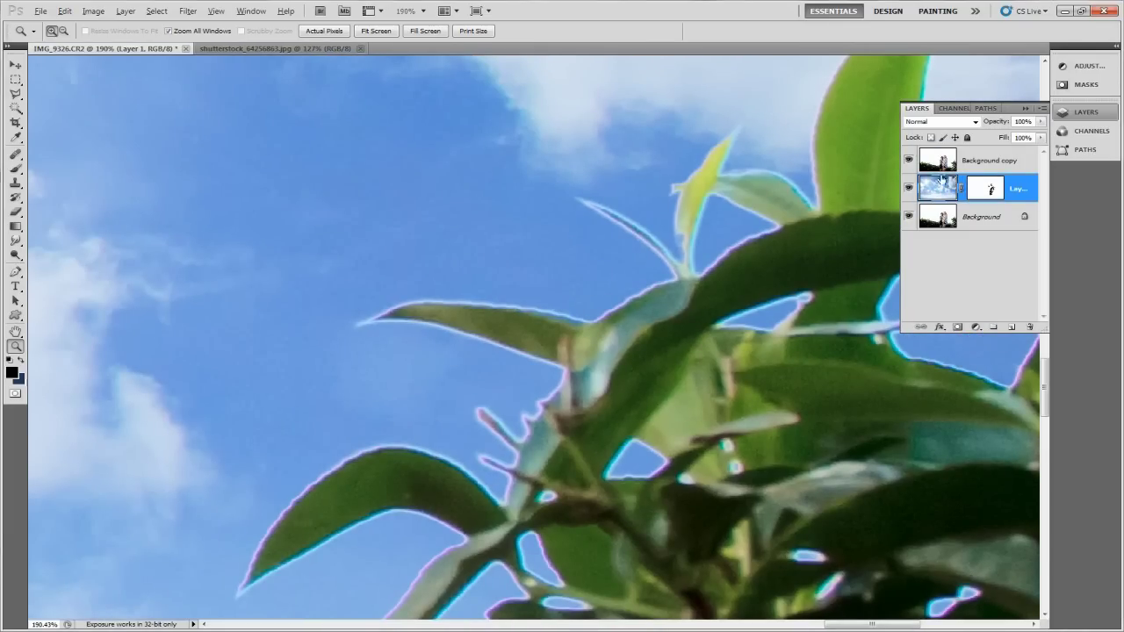
pyautogui.moveTo(419, 303); pyautogui.dragTo(826, 329)
# Fit the finished two-women composite with its sunny cloudy sky on screen, then view it full screen
pyautogui.rightClick(501, 225)
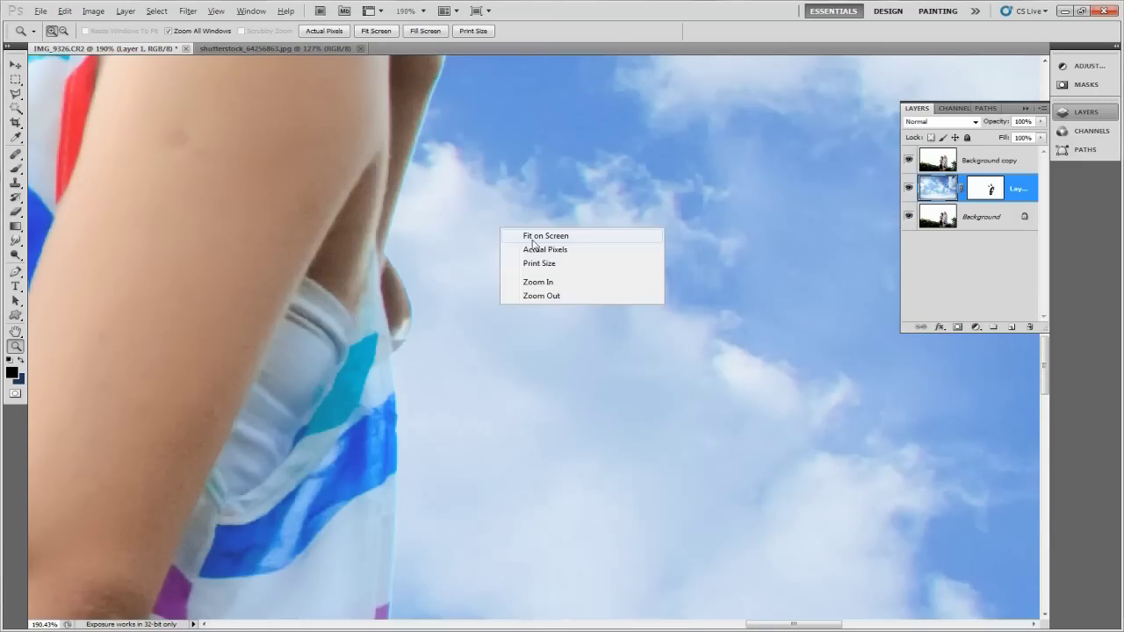
pyautogui.click(527, 231)
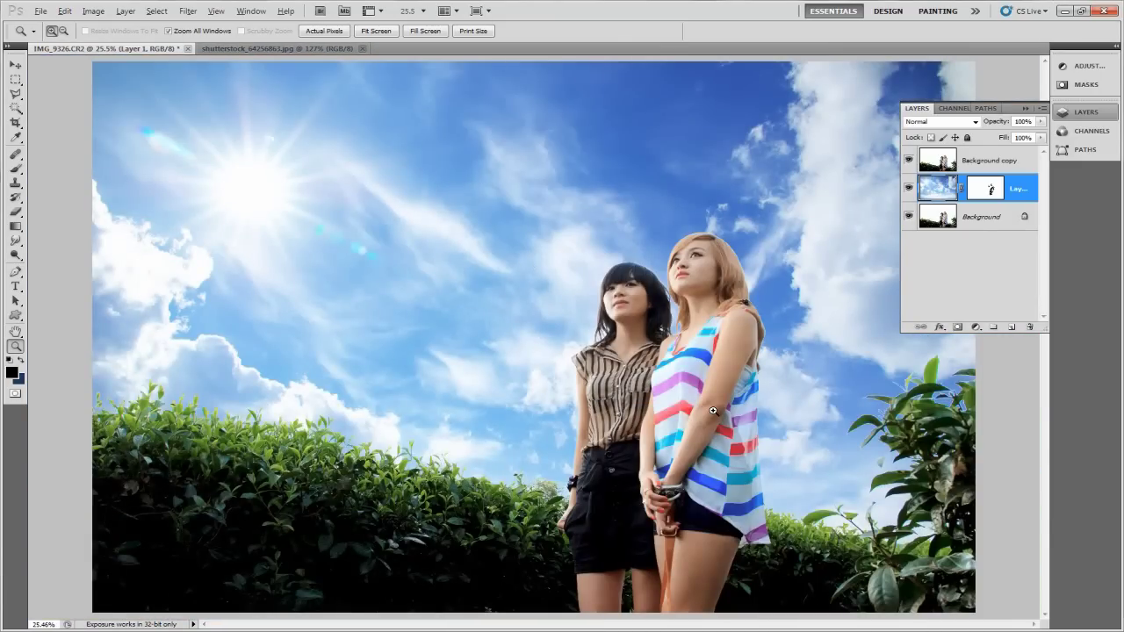
pyautogui.press('f')
pyautogui.press('f')
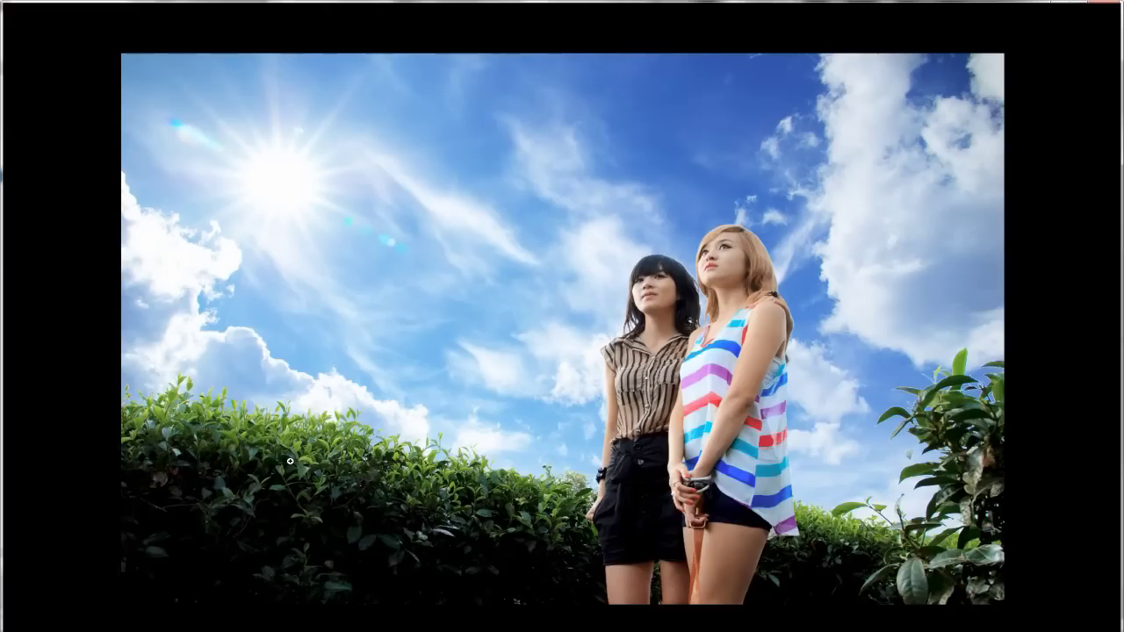